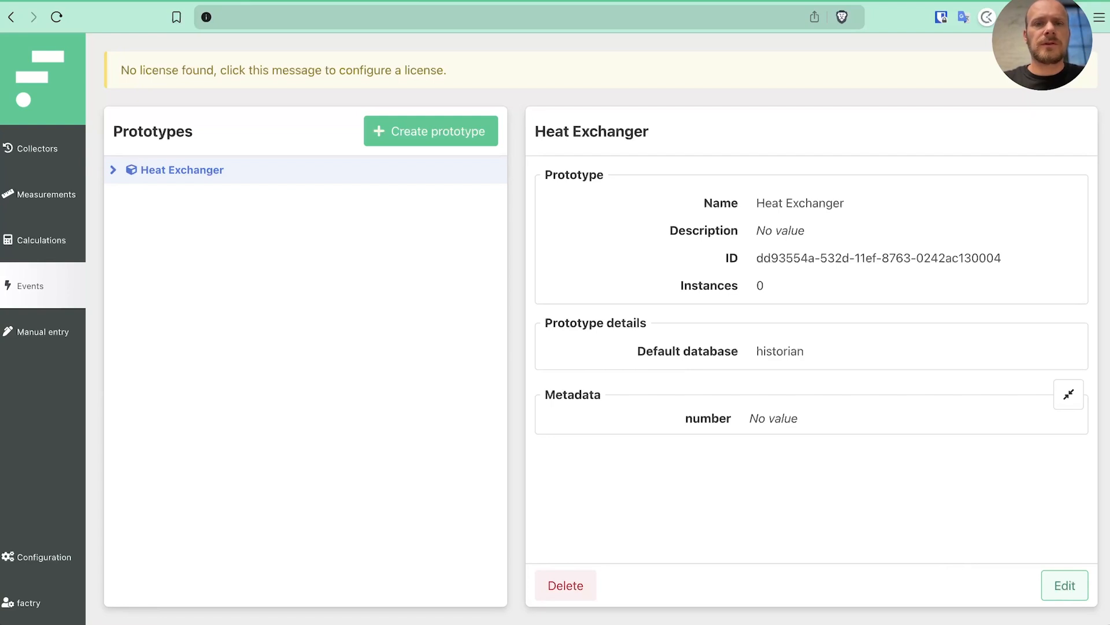
# - Expand the Heat Exchanger prototype and its list of properties
pyautogui.click(114, 170)
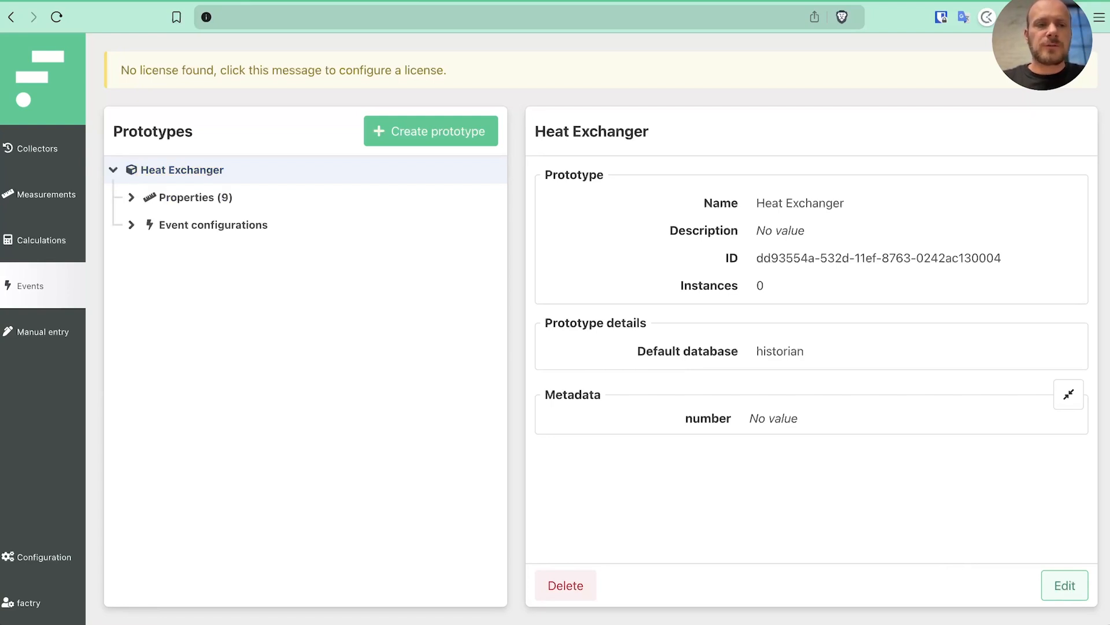
pyautogui.click(132, 197)
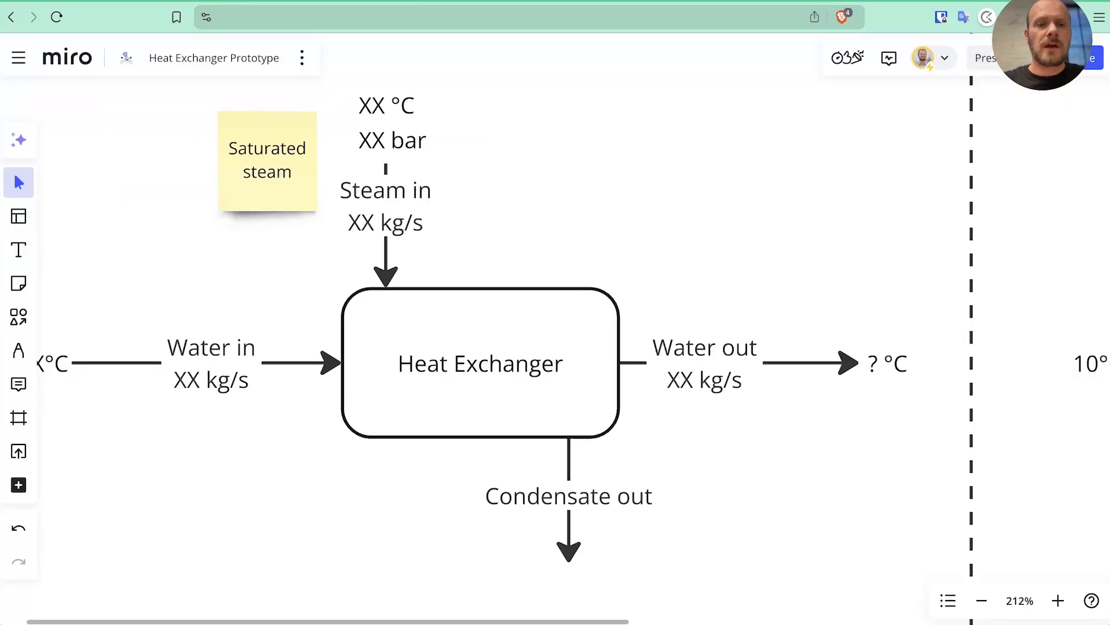
# - Switch to the Miro board and examine the heat exchanger diagram, including the saturated steam note and the water outlet temperature
pyautogui.hscroll(-3, 562, 359)
pyautogui.scroll(1, 562, 351)
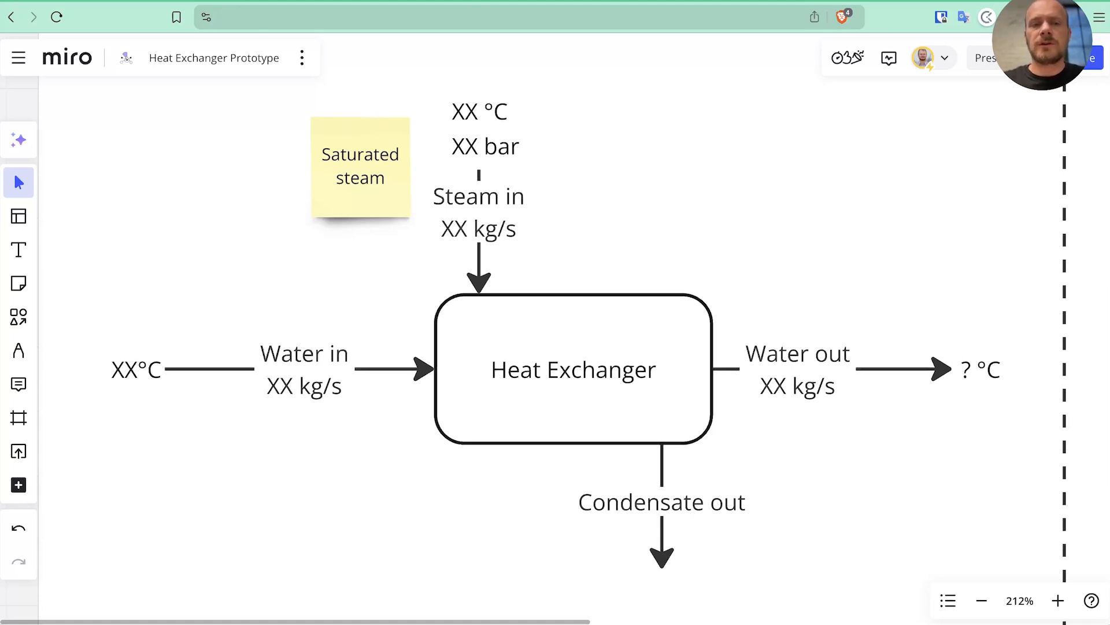
pyautogui.click(360, 166)
pyautogui.press('Escape')
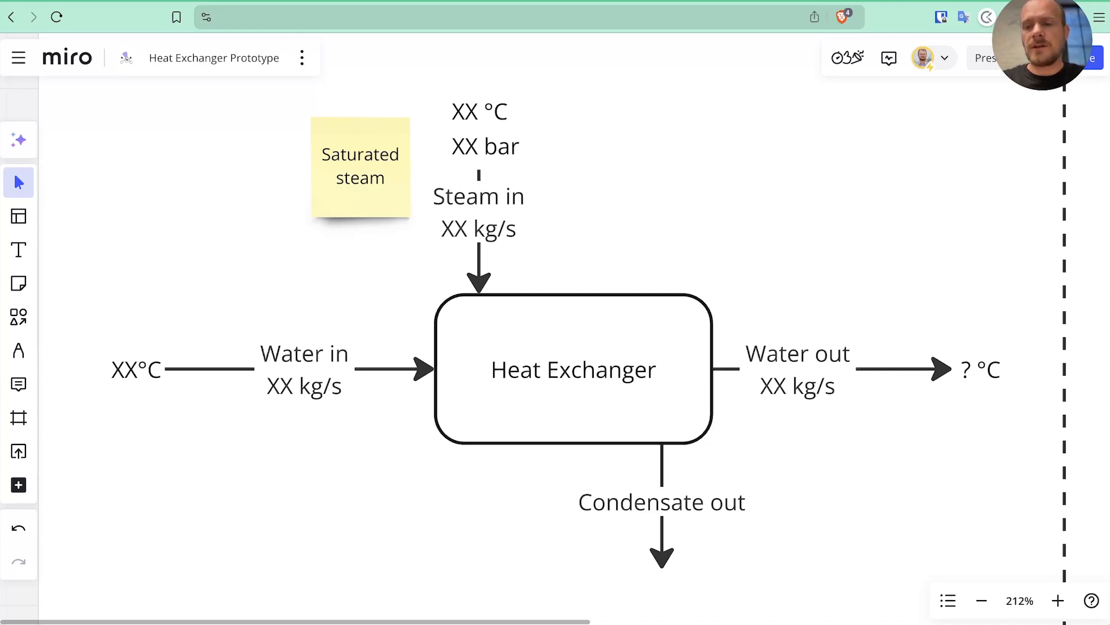
pyautogui.click(981, 370)
pyautogui.press('Escape')
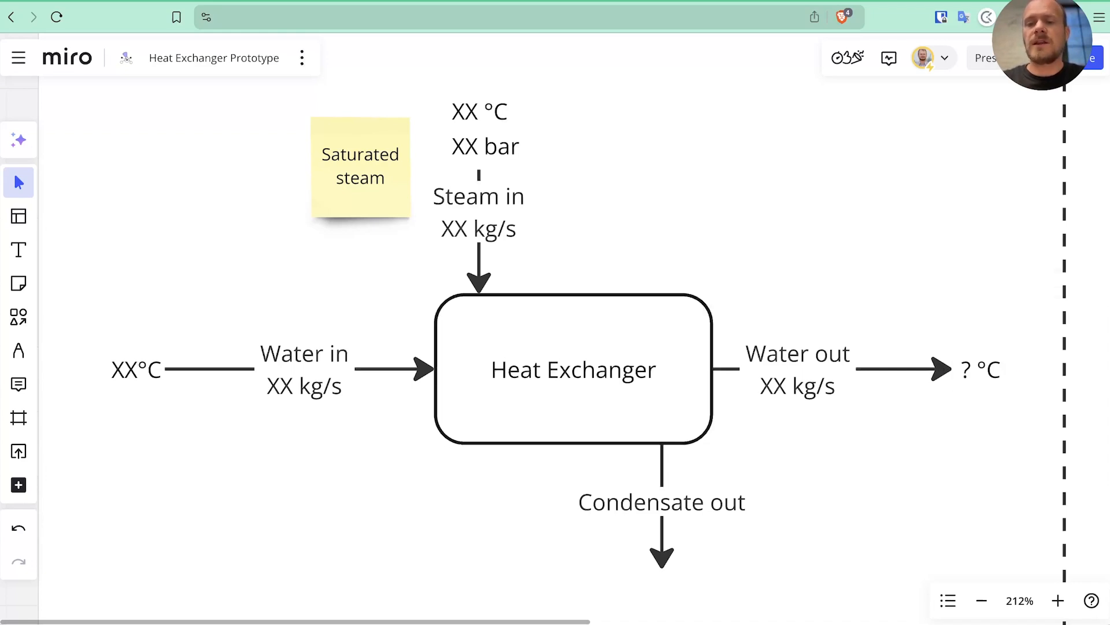
pyautogui.click(979, 370)
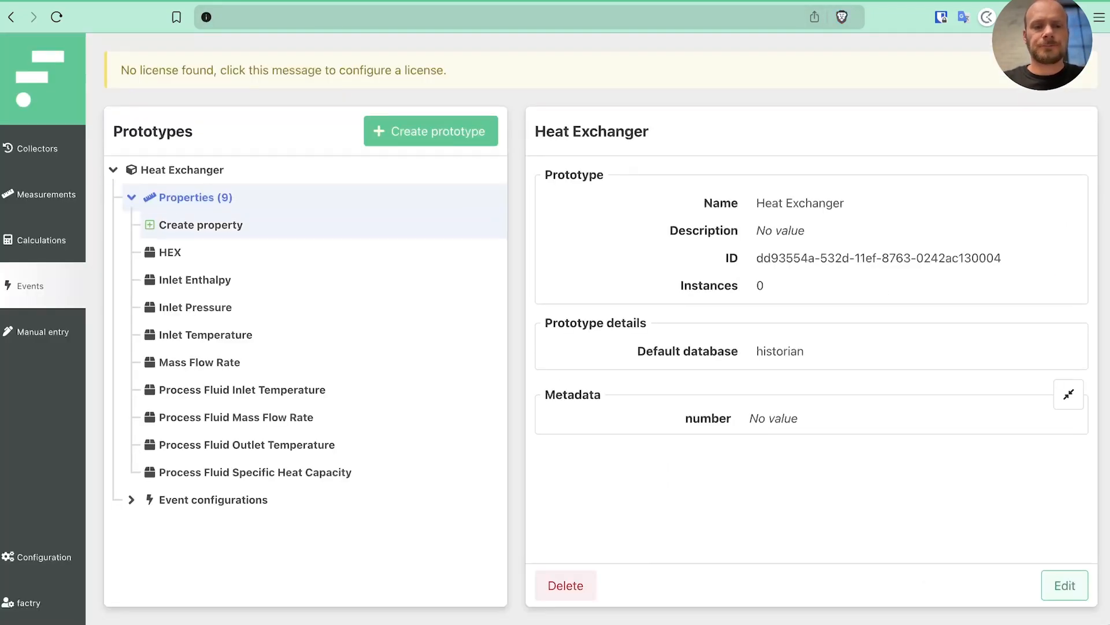
# - Return to Factry Historian and inspect the Inlet Pressure, Inlet Temperature and Mass Flow Rate property definitions
pyautogui.click(195, 307)
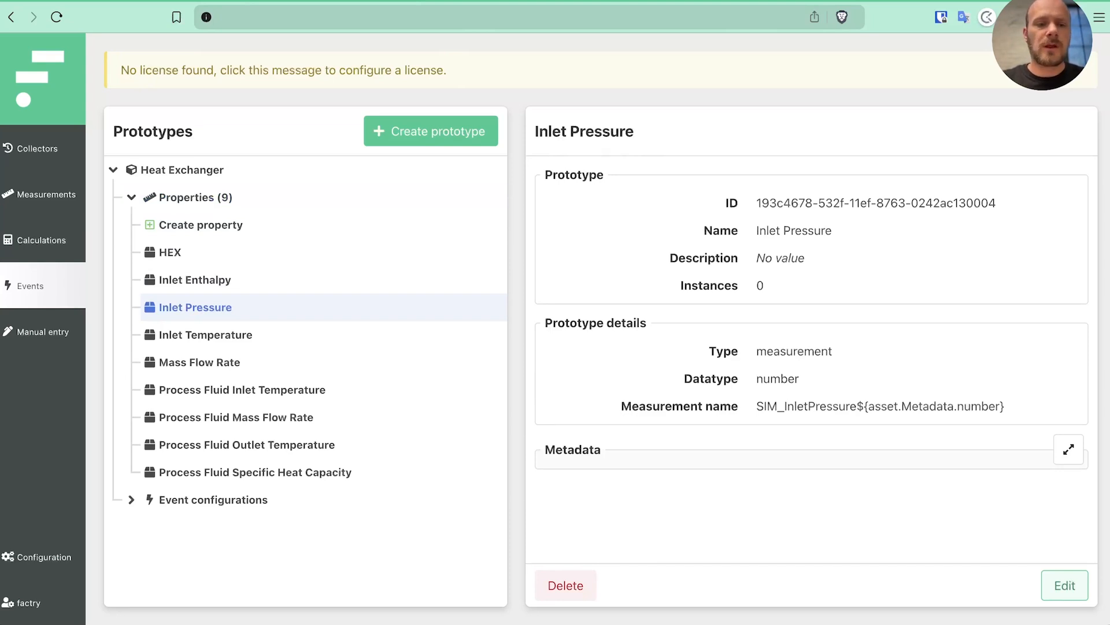
pyautogui.click(205, 335)
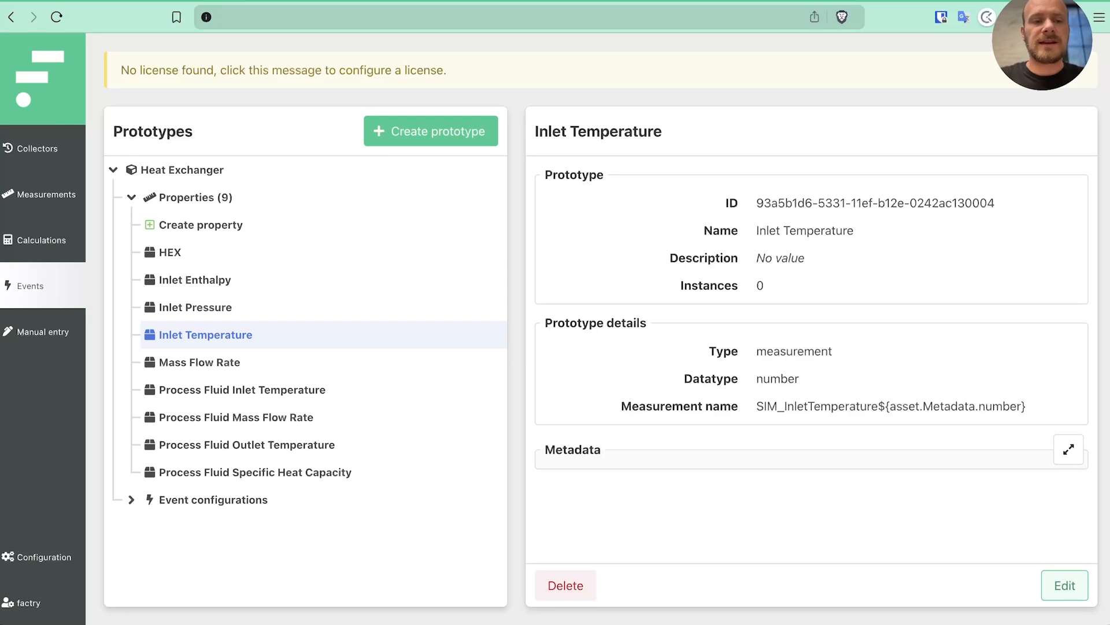
pyautogui.click(200, 362)
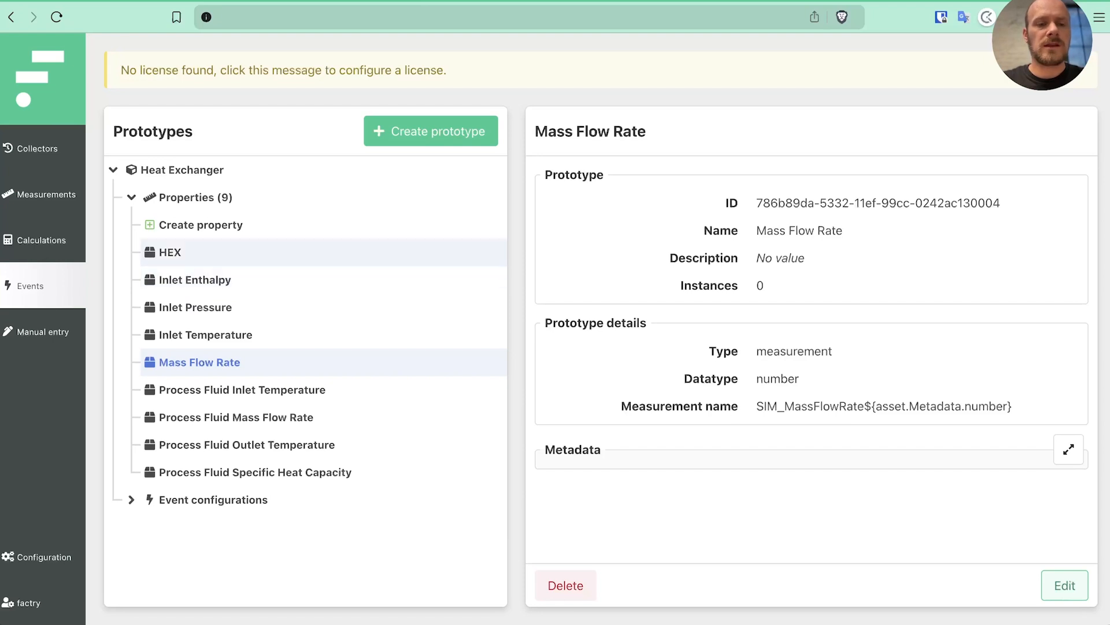
# - Open the HEX property and check its calculation name and calculation interval
pyautogui.click(170, 253)
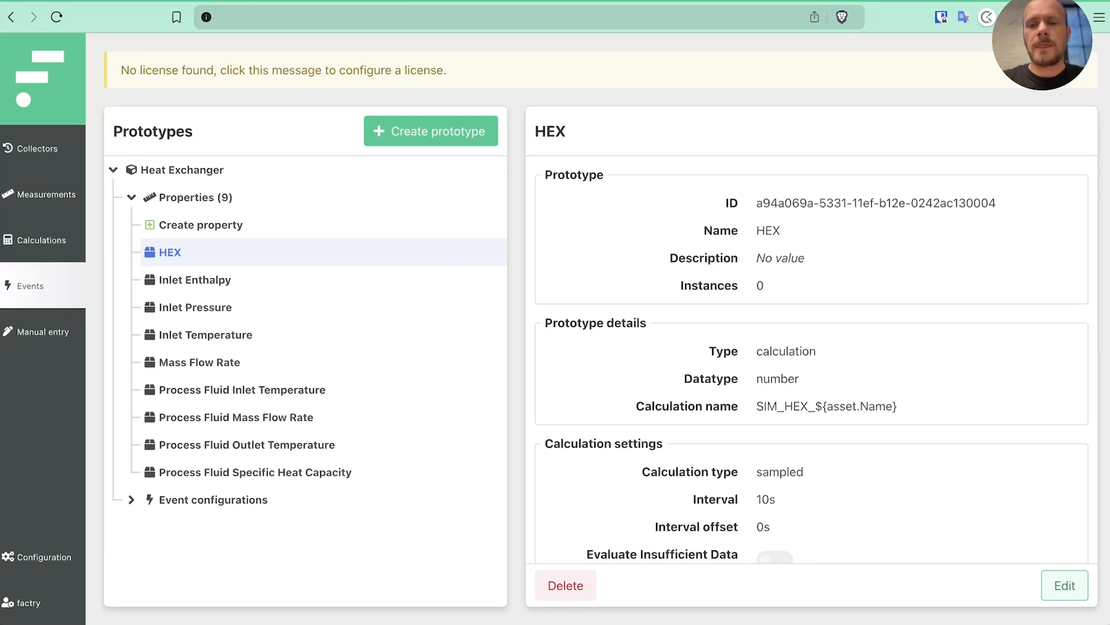
pyautogui.tripleClick(827, 406)
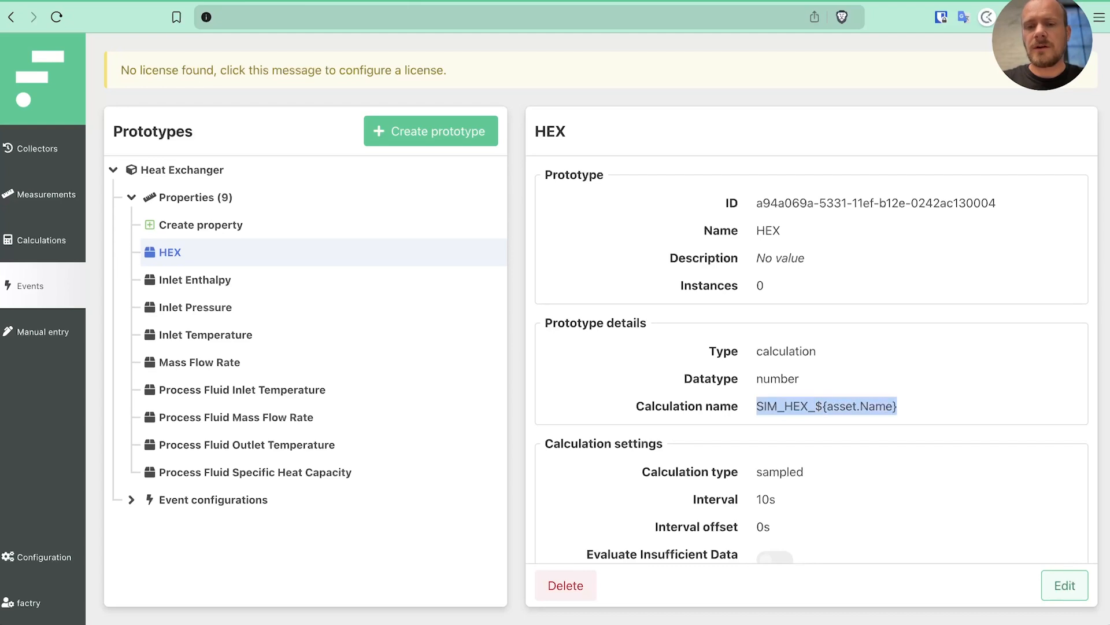
pyautogui.scroll(-1, 826, 406)
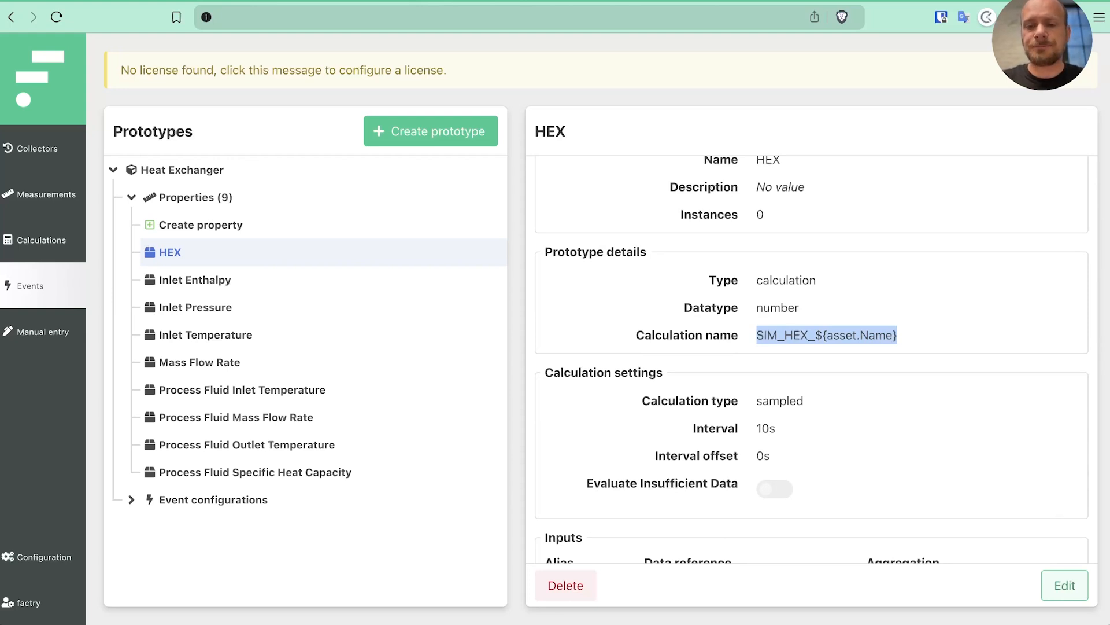
pyautogui.doubleClick(766, 429)
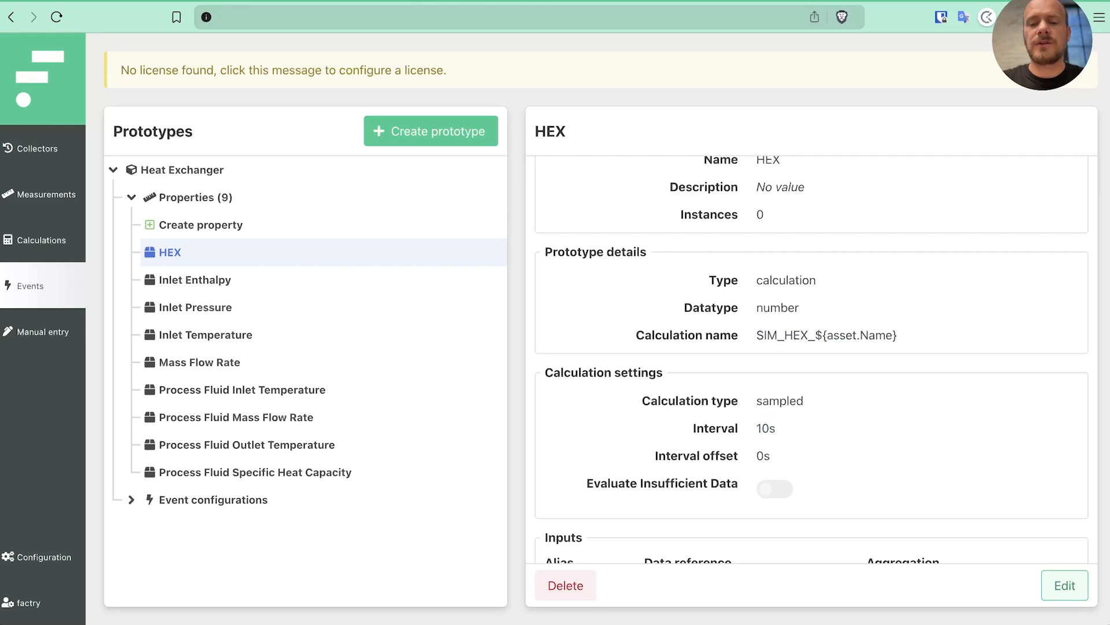
# - Check the data references behind the _FR and _IP inputs of the HEX calculation
pyautogui.scroll(-4, 816, 359)
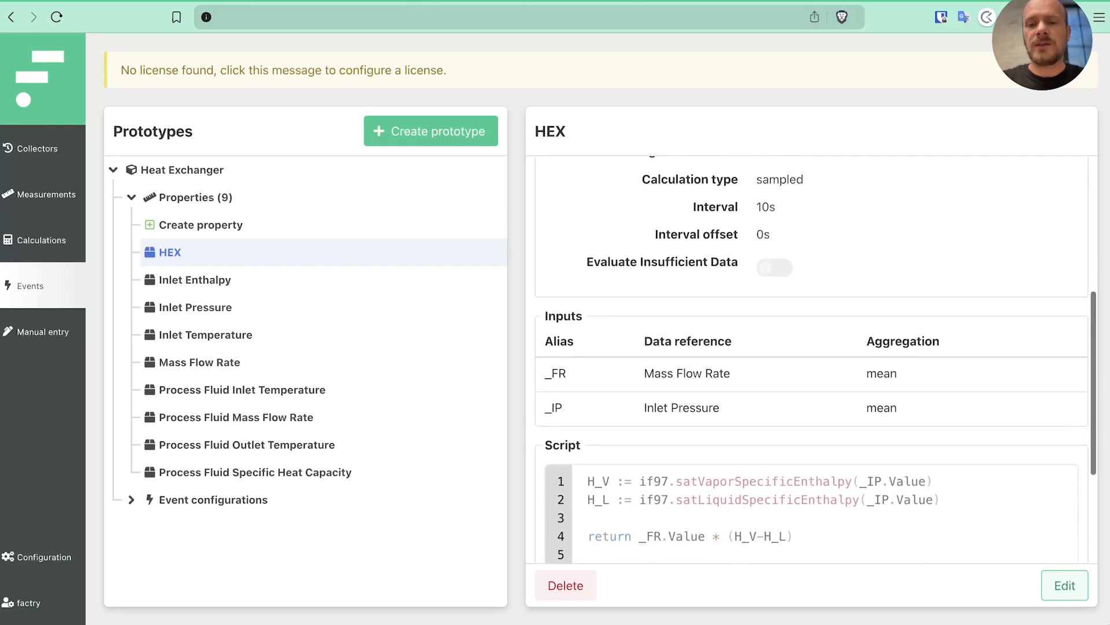
pyautogui.scroll(-1, 815, 359)
pyautogui.moveTo(644, 345); pyautogui.dragTo(733, 344)
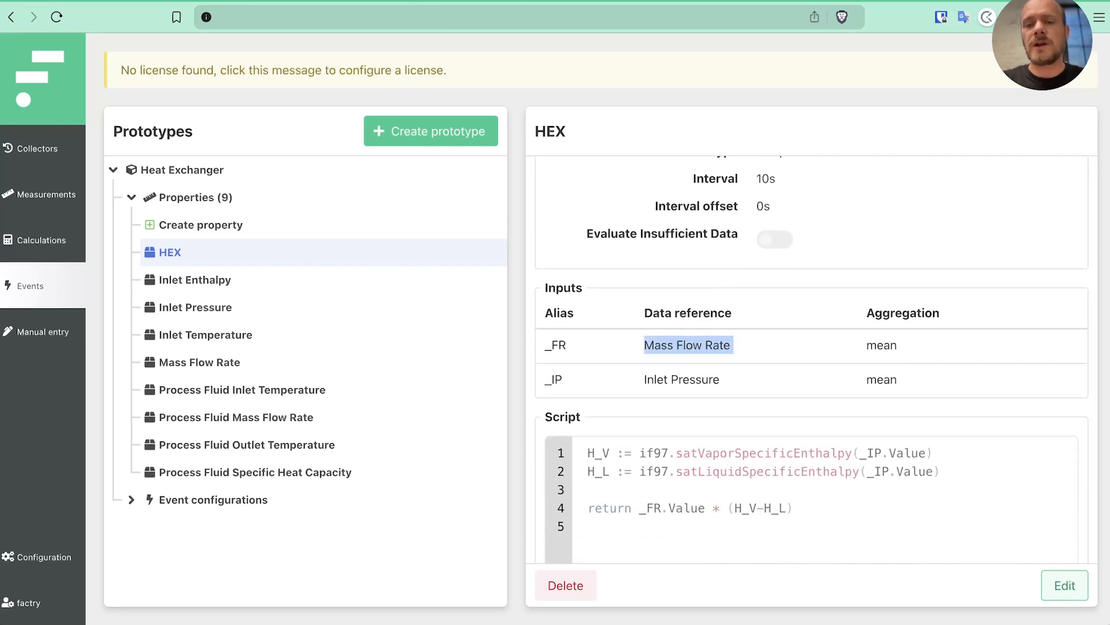
pyautogui.moveTo(644, 379); pyautogui.dragTo(722, 380)
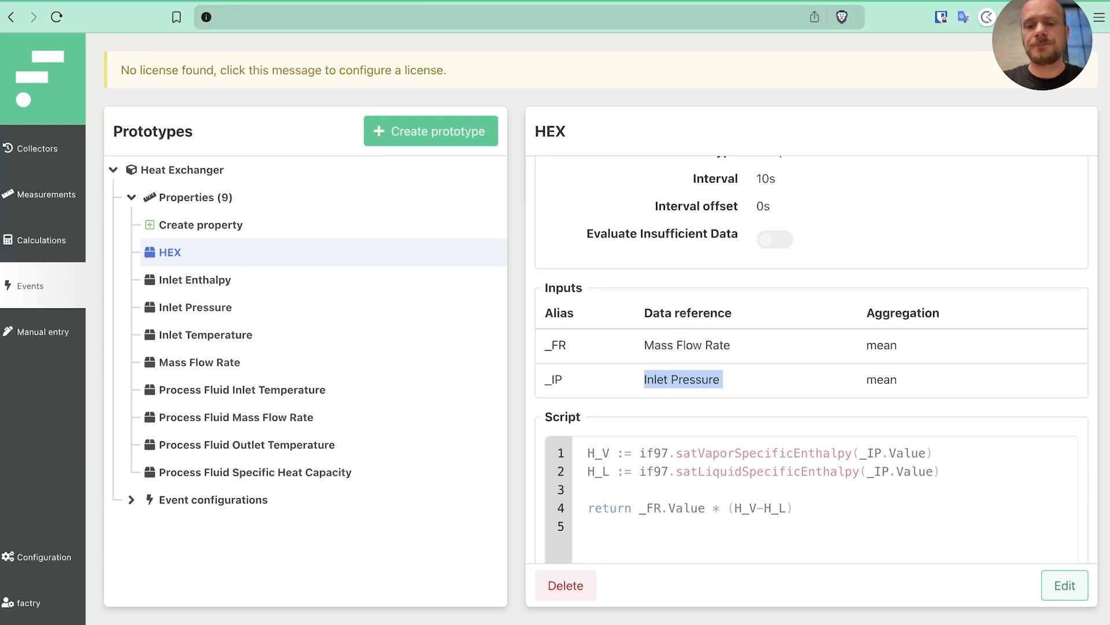
# - Review the HEX script's vapor and liquid enthalpy functions together with its mass flow rate input
pyautogui.scroll(-1, 812, 381)
pyautogui.click(639, 413)
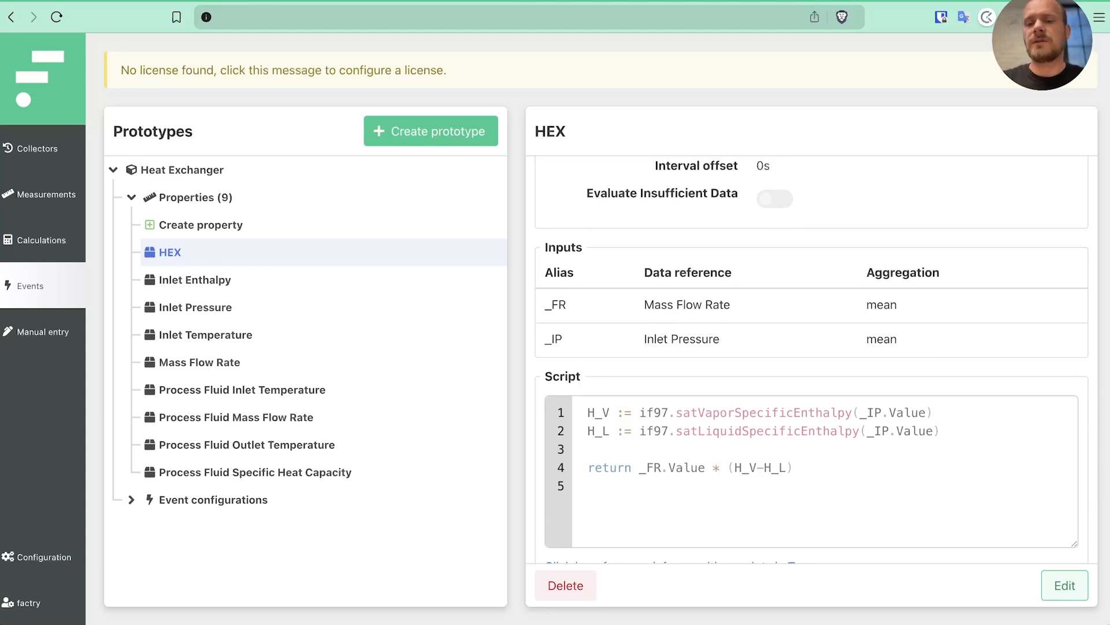
pyautogui.doubleClick(763, 412)
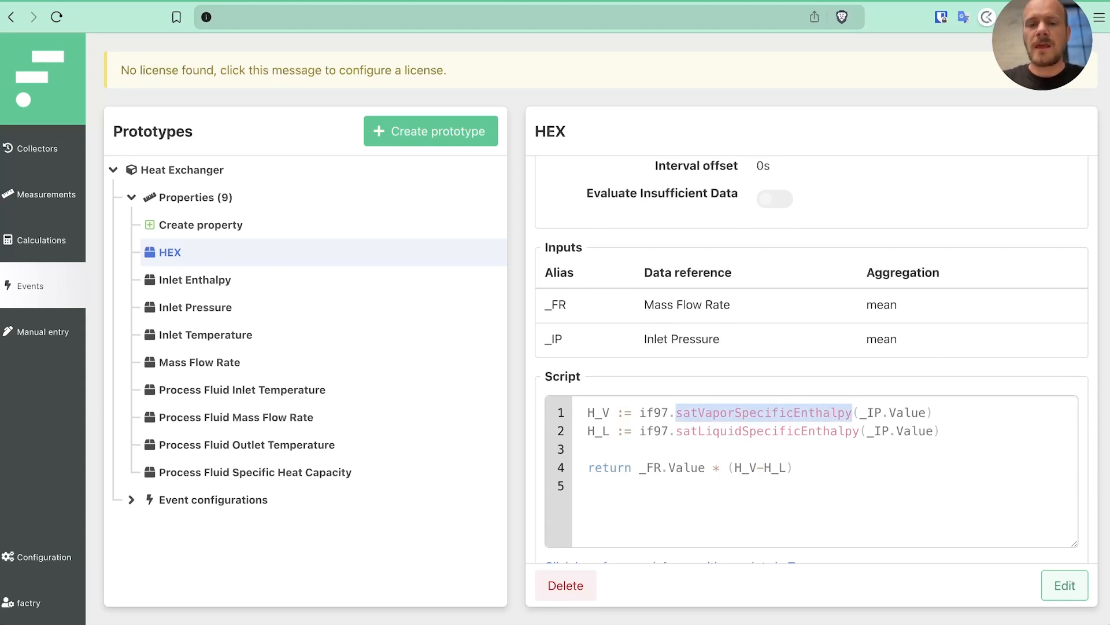
pyautogui.doubleClick(768, 431)
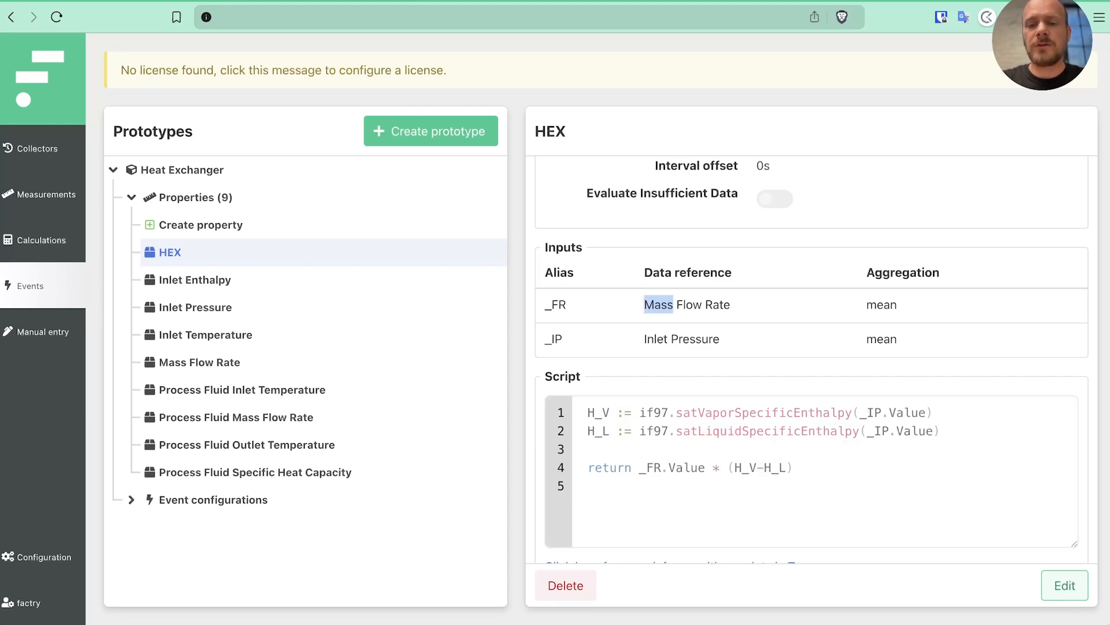
pyautogui.tripleClick(659, 305)
# - Expand the engineering specifications of the HEX property and check its unit of measurement
pyautogui.scroll(-3, 815, 359)
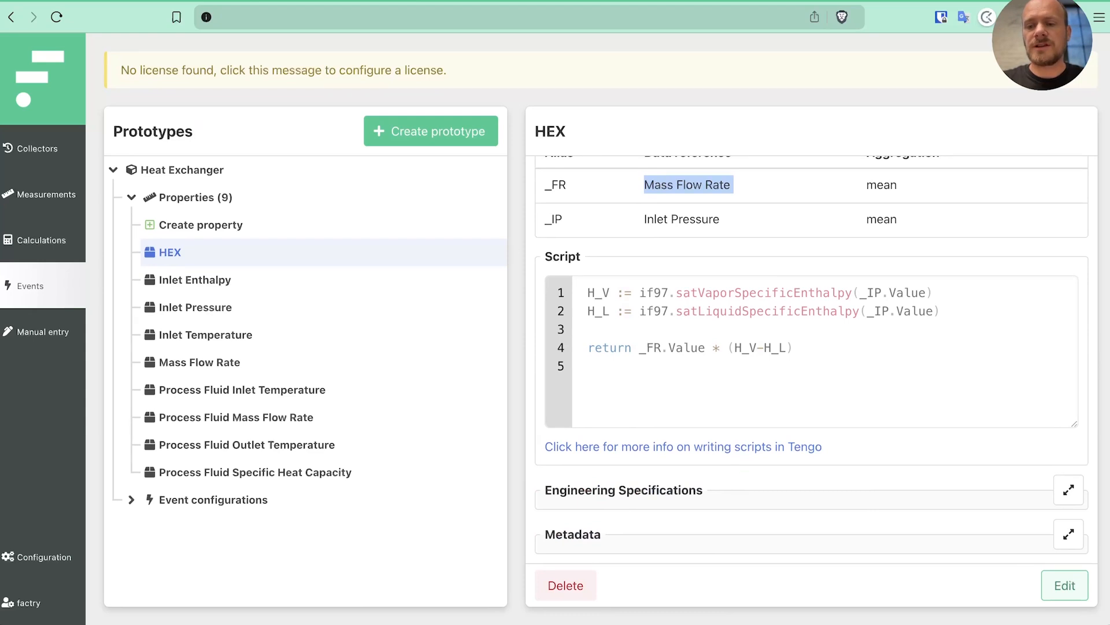
pyautogui.click(1069, 490)
pyautogui.scroll(-2, 1069, 490)
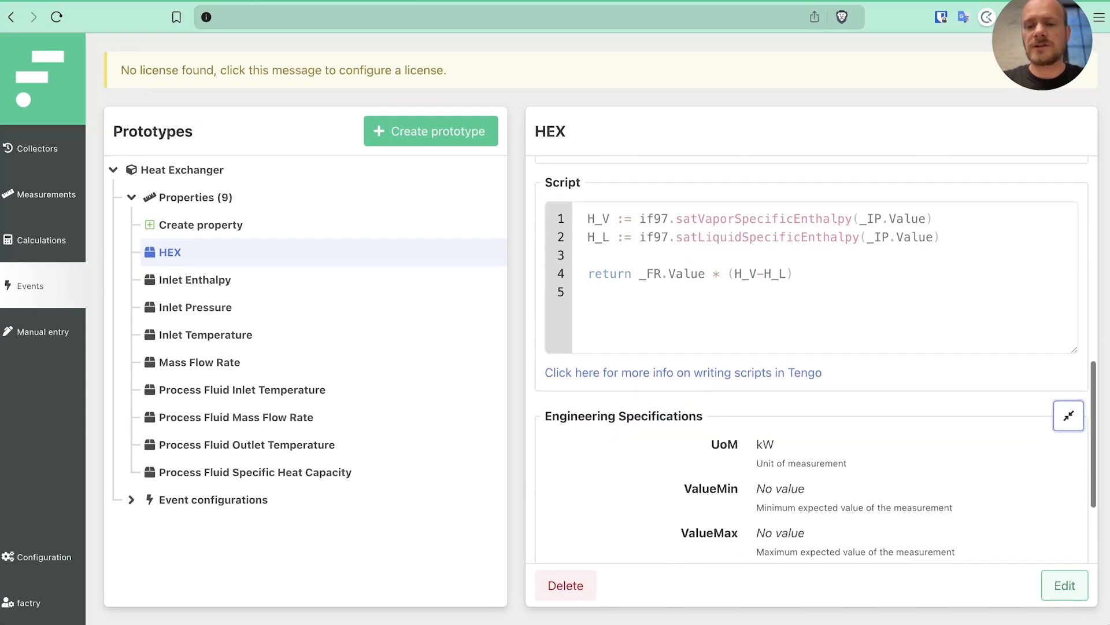
pyautogui.doubleClick(765, 444)
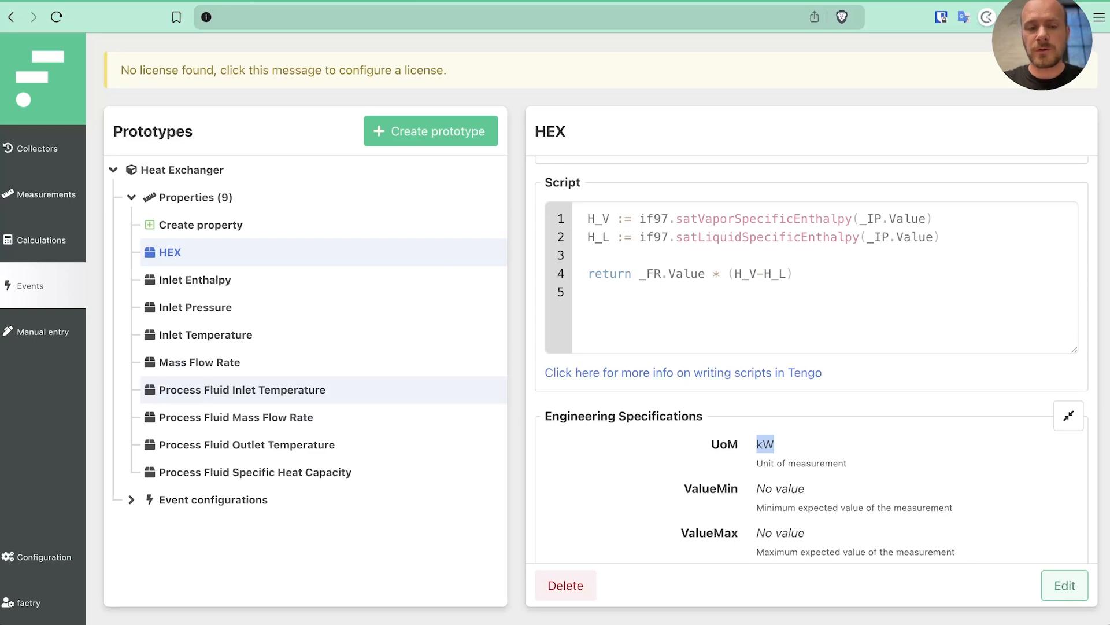
# - Inspect the Process Fluid Inlet Temperature, Mass Flow Rate and Specific Heat Capacity property definitions
pyautogui.click(242, 389)
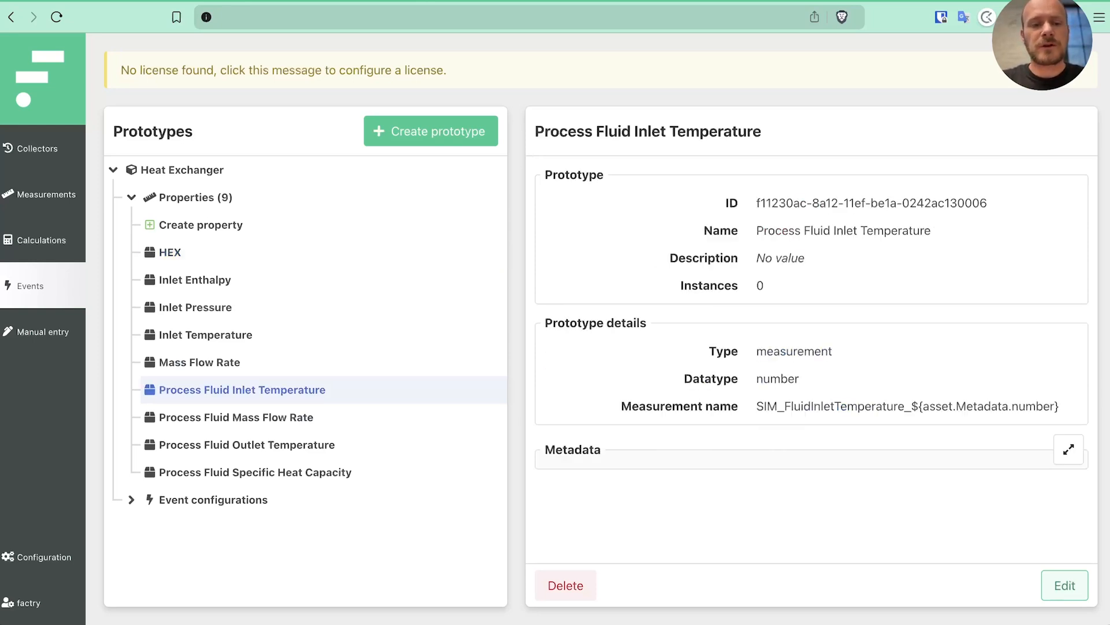
pyautogui.click(236, 417)
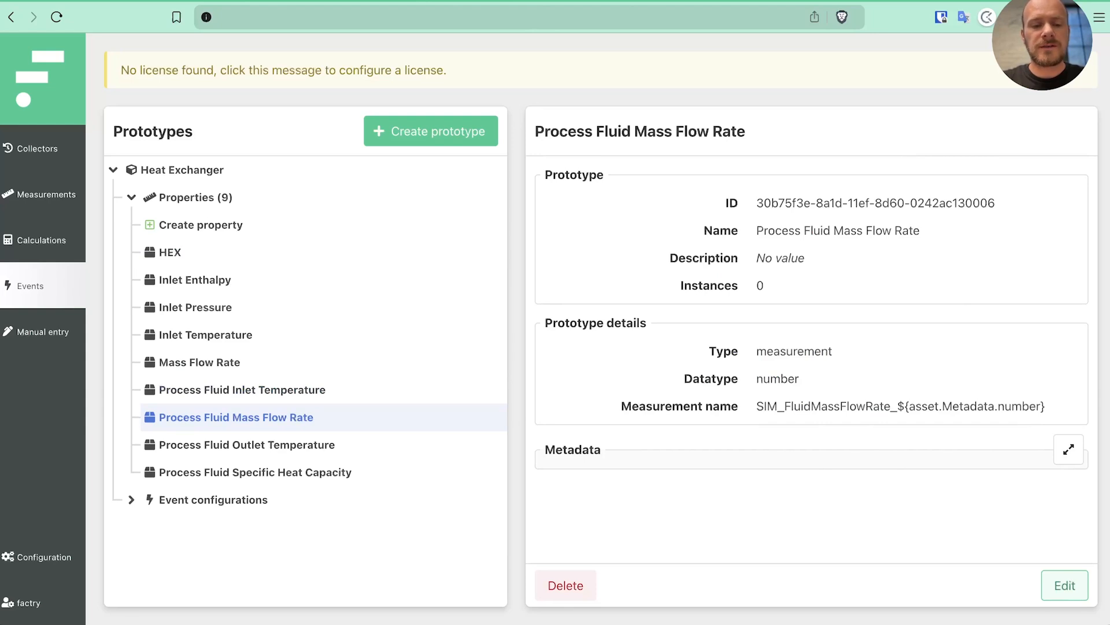
pyautogui.click(255, 472)
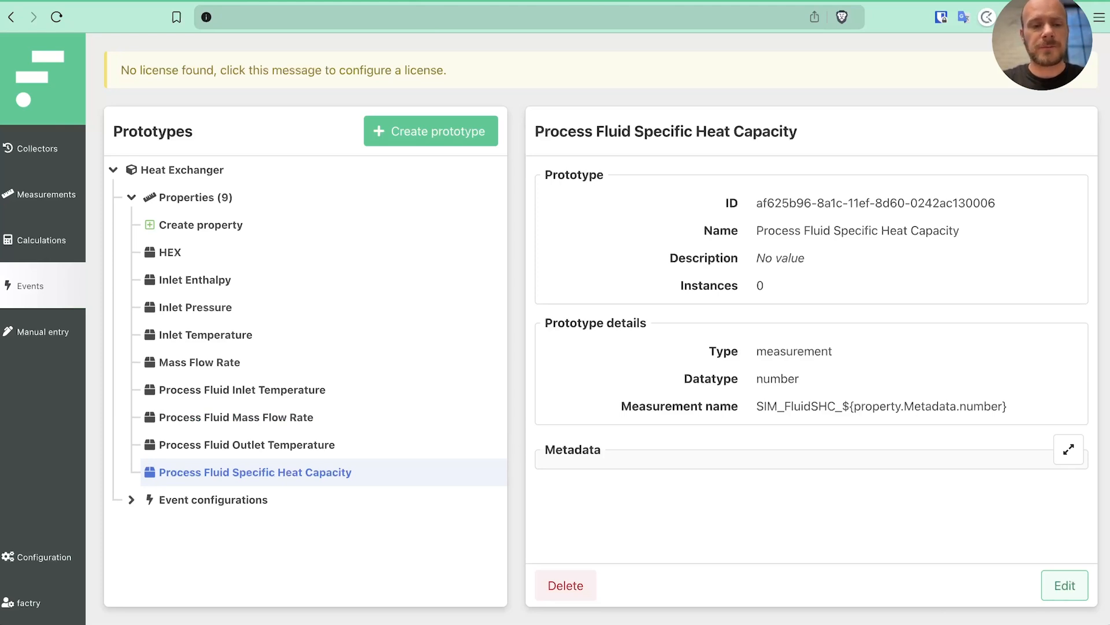
# - Open the Process Fluid Outlet Temperature property and check the data references of its four calculation inputs
pyautogui.click(247, 445)
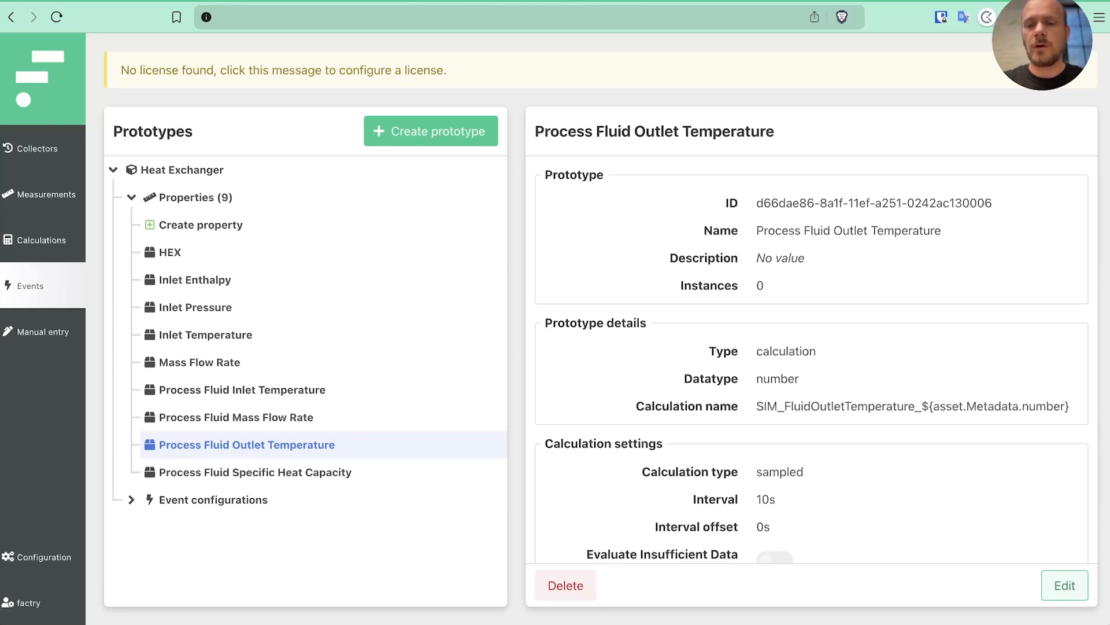
pyautogui.scroll(-5, 811, 358)
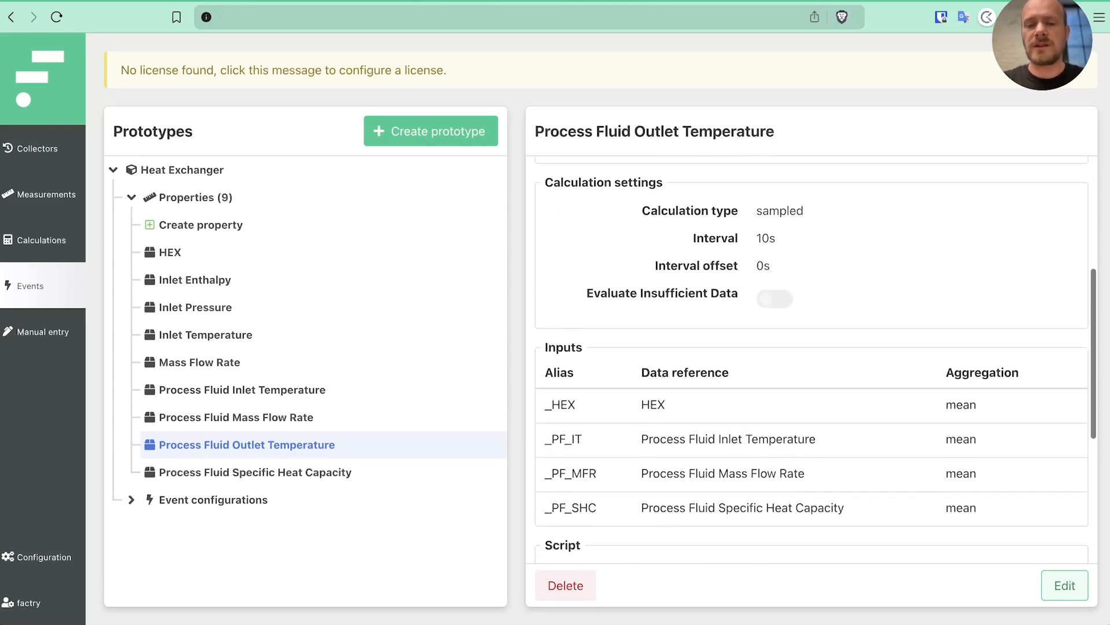
pyautogui.scroll(-3, 811, 358)
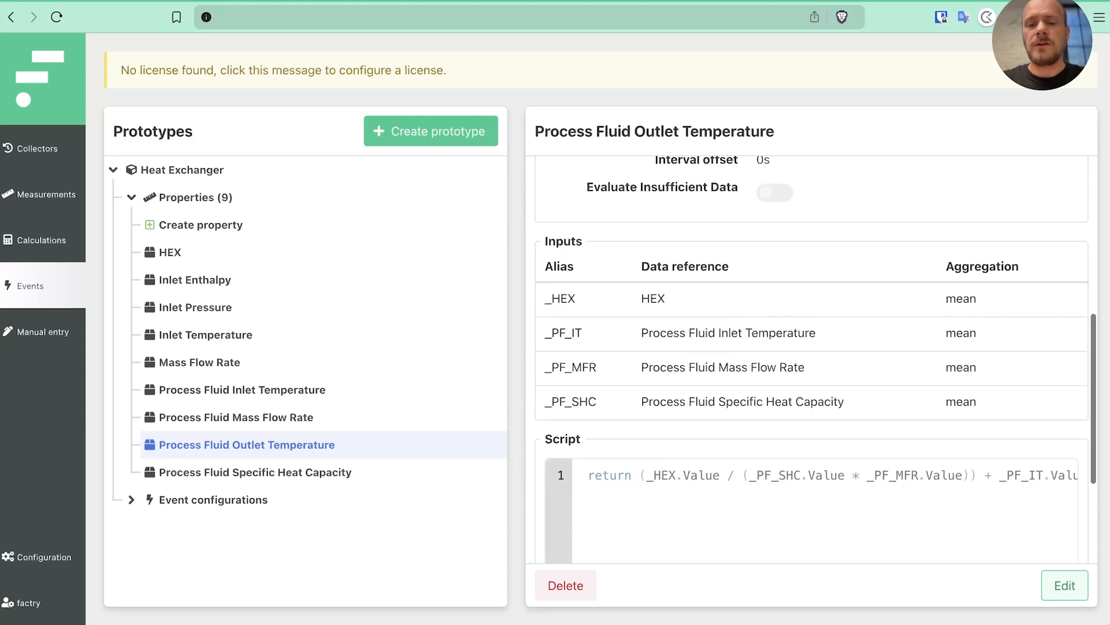
pyautogui.scroll(-1, 812, 359)
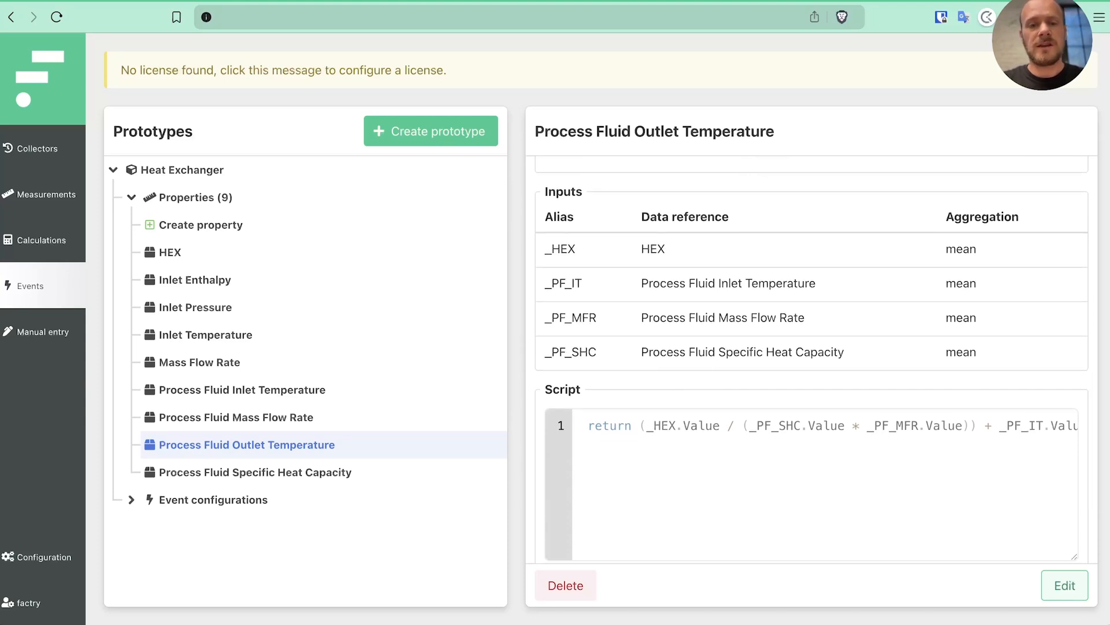
pyautogui.doubleClick(653, 249)
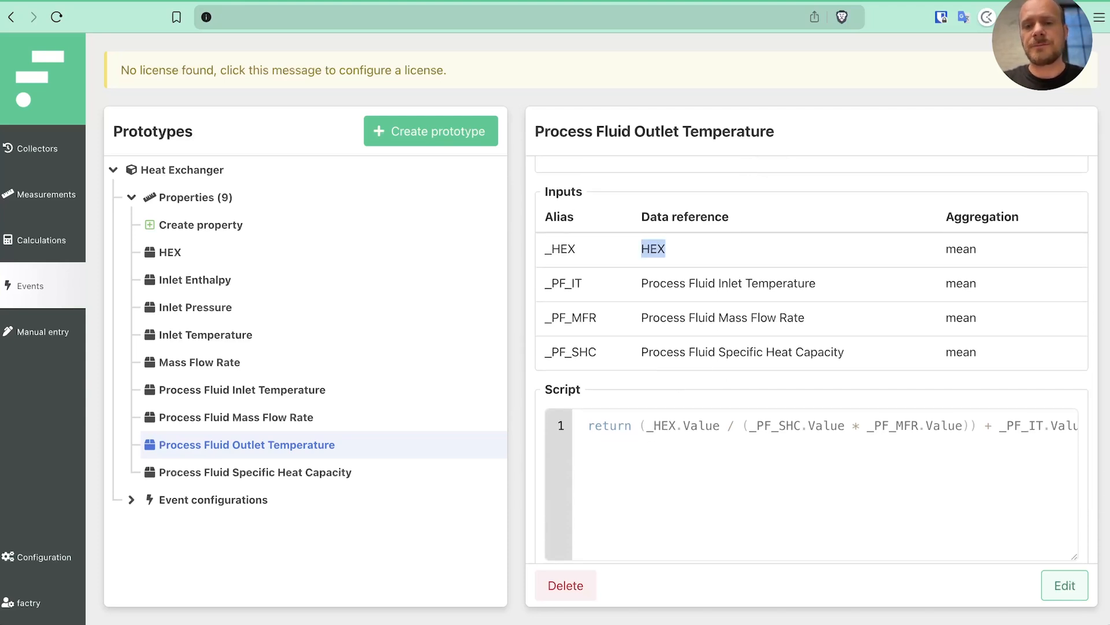
pyautogui.tripleClick(663, 284)
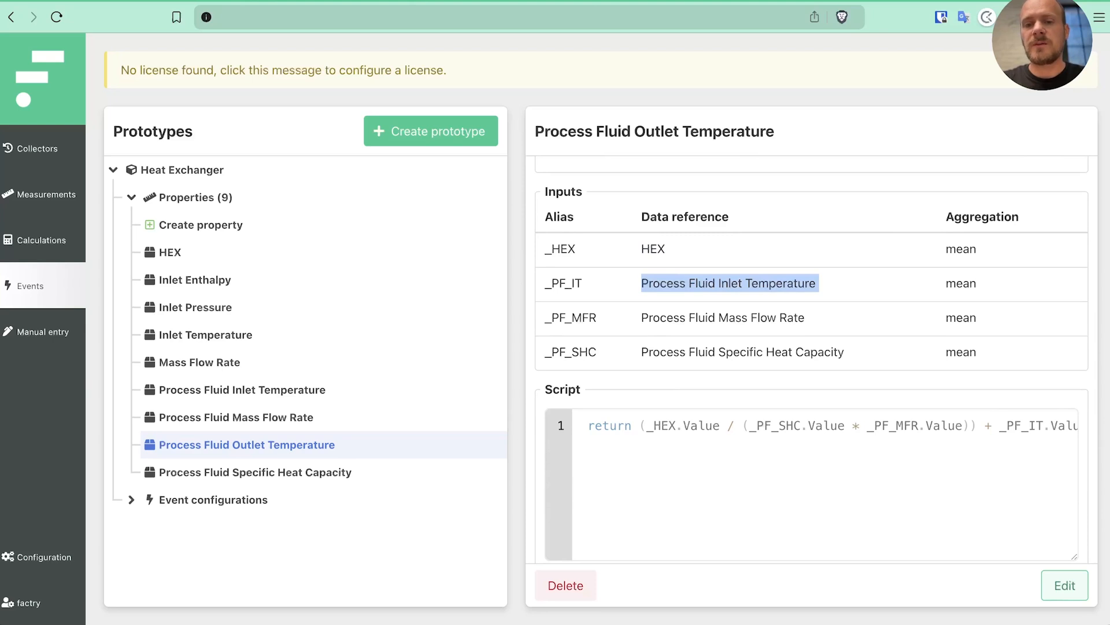
pyautogui.tripleClick(663, 317)
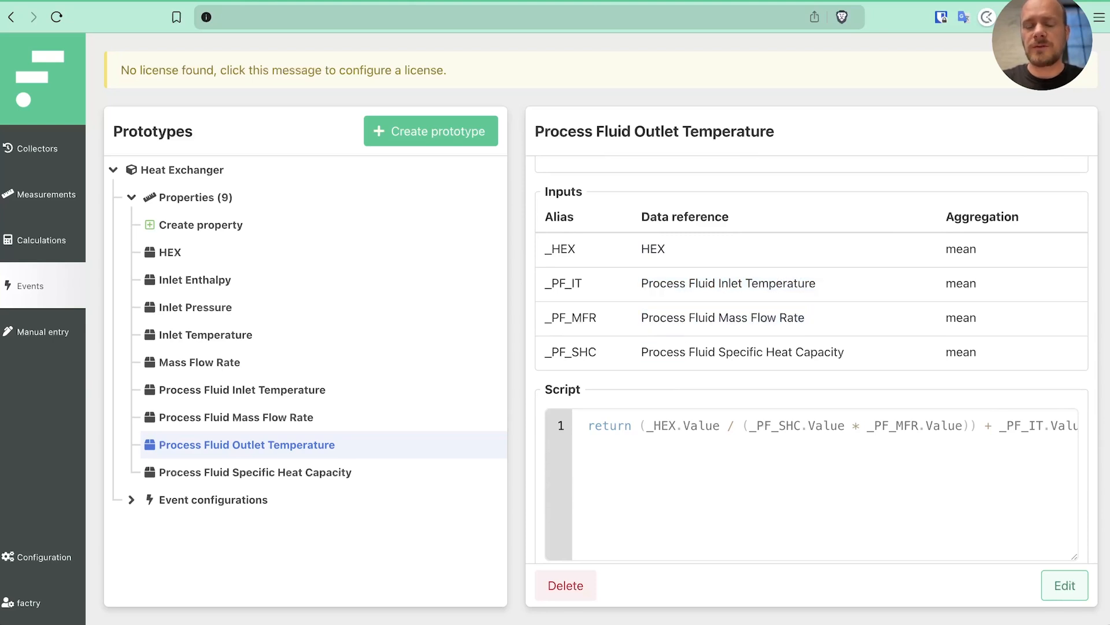
pyautogui.tripleClick(663, 352)
# - Read the full outlet temperature calculation script and expand the property's engineering specifications
pyautogui.click(682, 426)
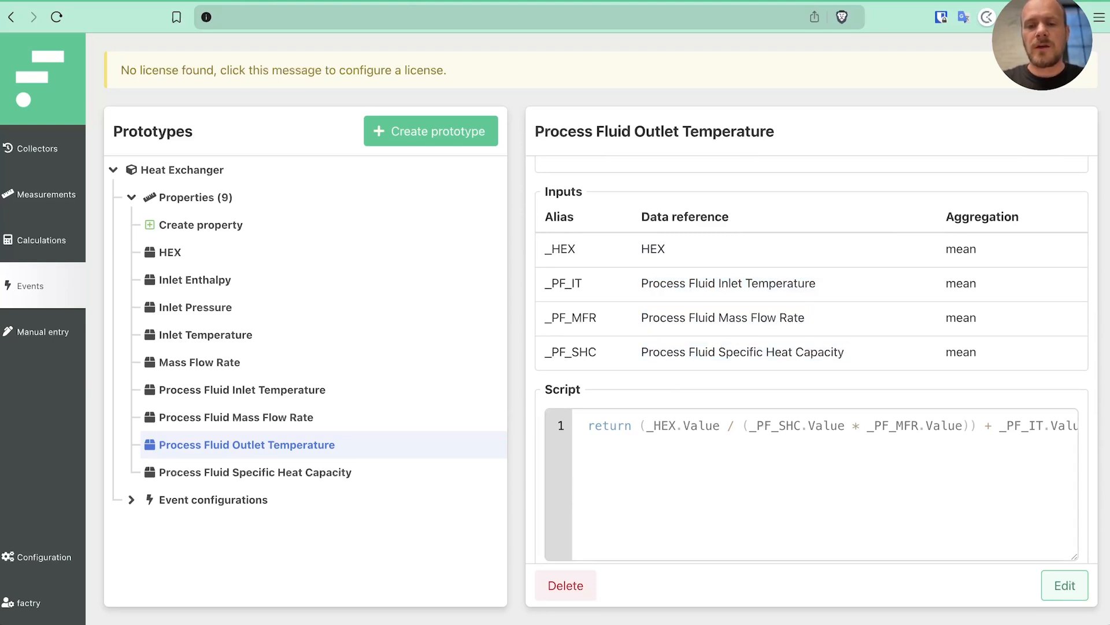
pyautogui.hscroll(1, 826, 485)
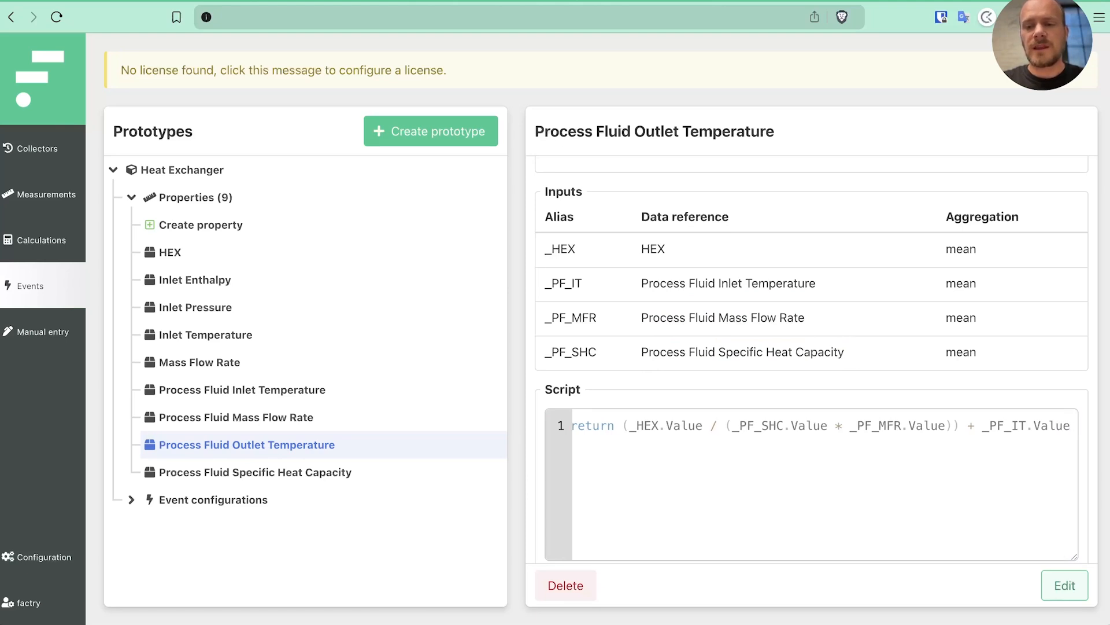
pyautogui.scroll(-3, 825, 485)
pyautogui.click(1069, 489)
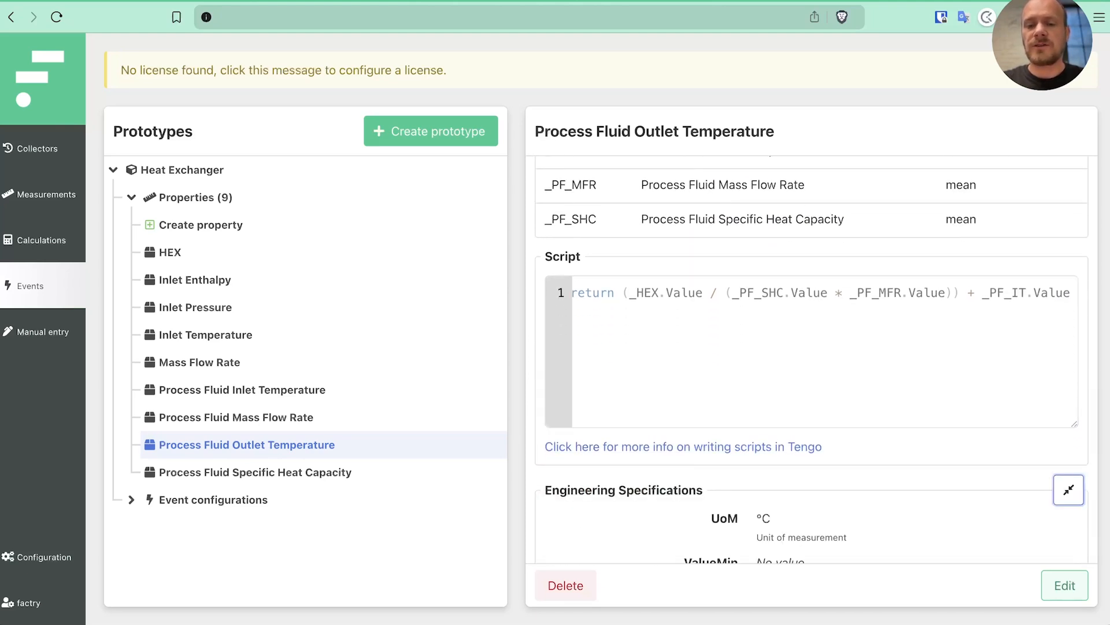
# - Check the unit of measurement in the outlet temperature property's engineering specifications
pyautogui.scroll(-1, 811, 359)
pyautogui.moveTo(757, 467); pyautogui.dragTo(771, 467)
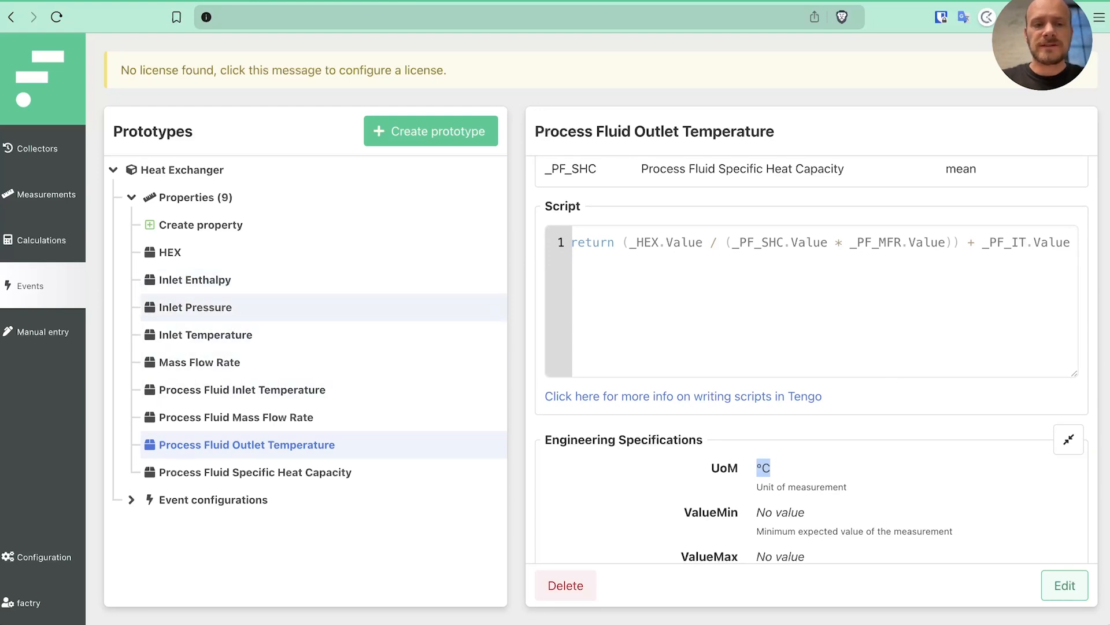
# - Inspect how the Inlet Pressure, Inlet Temperature and Mass Flow Rate properties build their measurement names from asset metadata
pyautogui.click(196, 308)
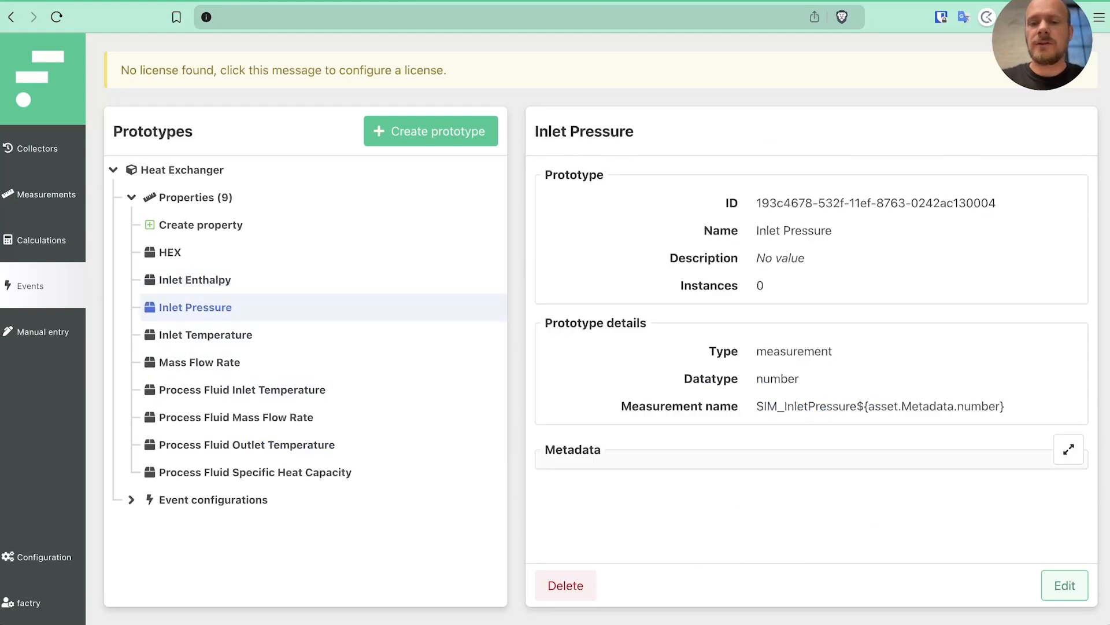
pyautogui.moveTo(757, 406); pyautogui.dragTo(1005, 406)
pyautogui.click(973, 407)
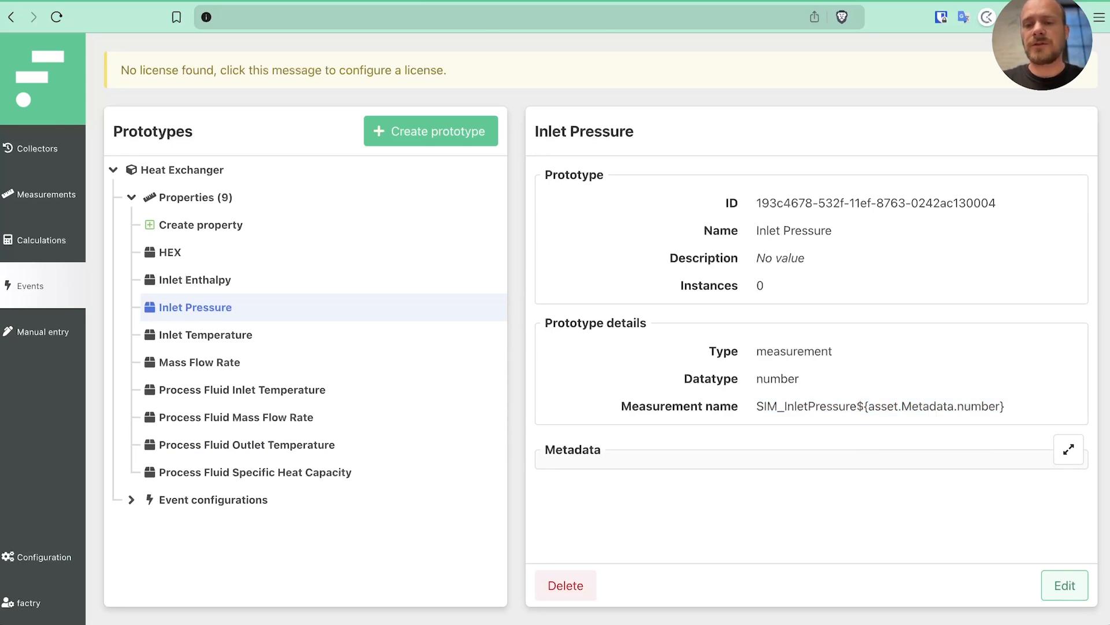
pyautogui.moveTo(757, 406); pyautogui.dragTo(784, 406)
pyautogui.moveTo(857, 406); pyautogui.dragTo(1004, 406)
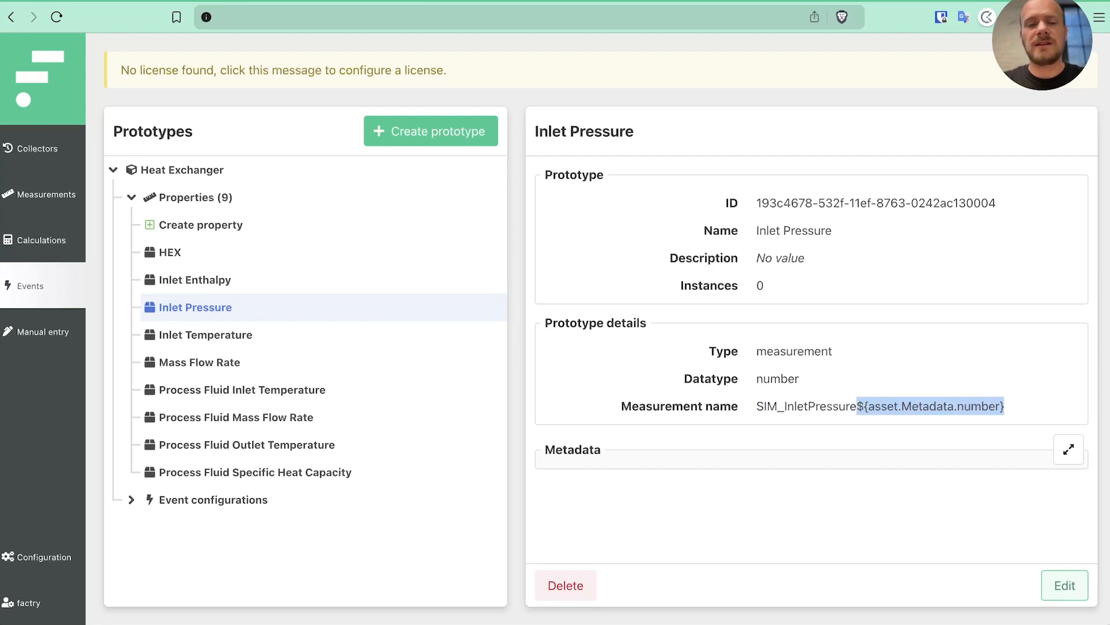
pyautogui.click(205, 335)
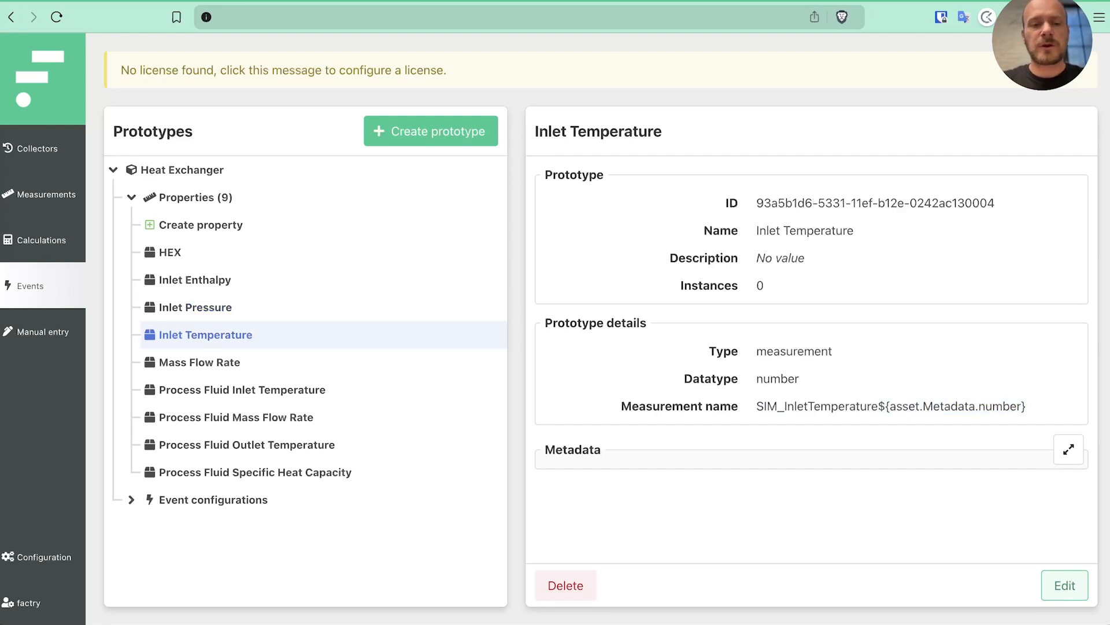
pyautogui.click(200, 362)
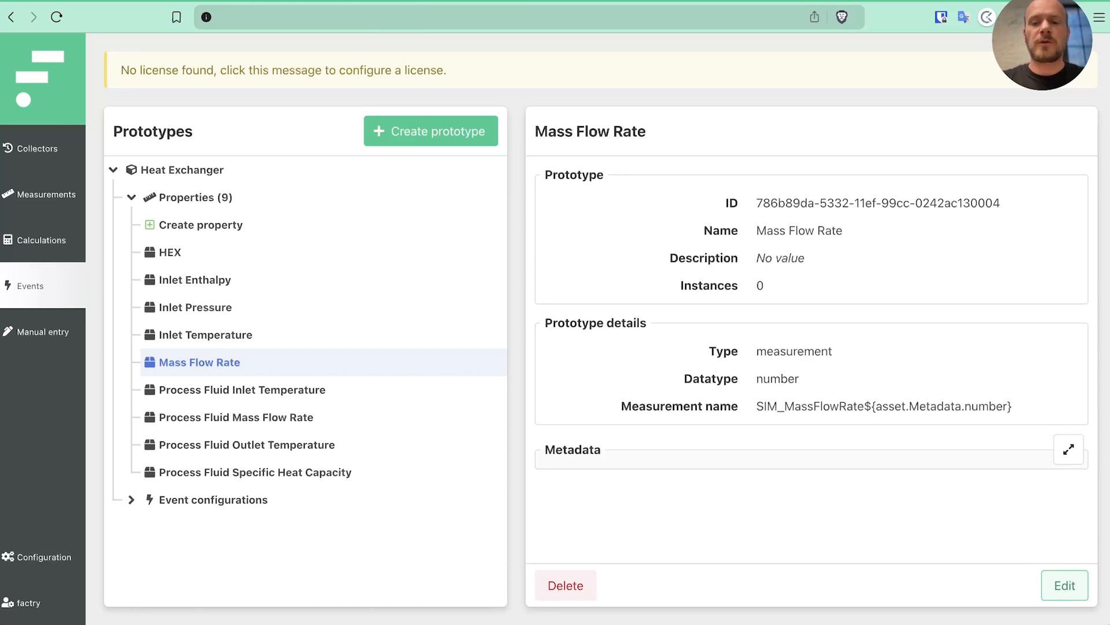
# - Switch to the Heat Exchanger Prototype board in Miro and examine the worked example's inlet values and unknown outlet temperature
pyautogui.hotkey('ctrl', 'Tab')
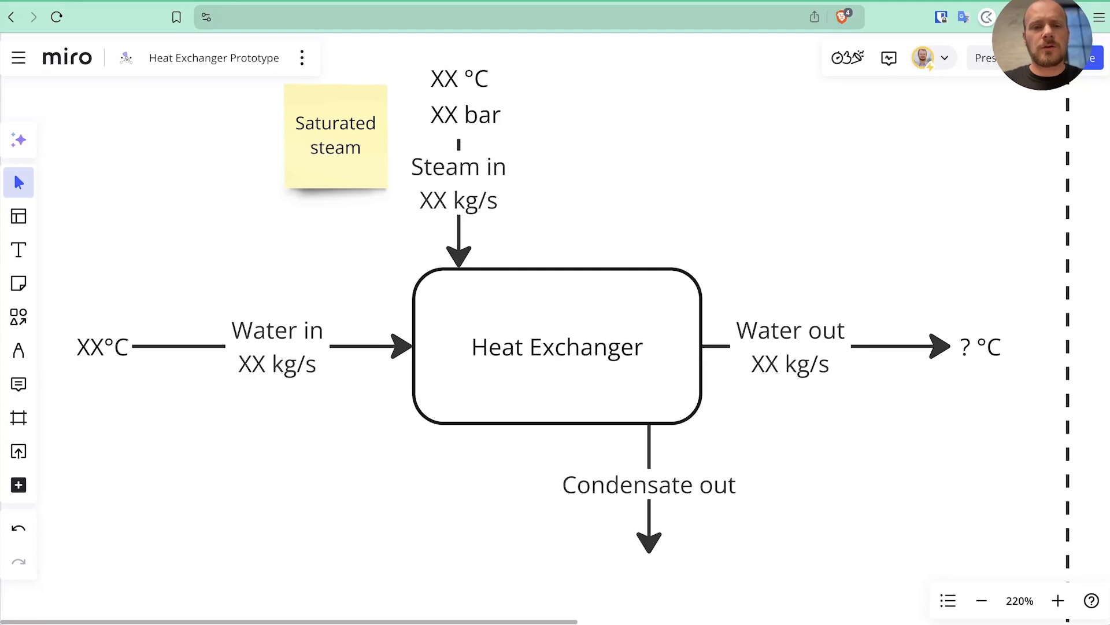
pyautogui.hscroll(15, 555, 347)
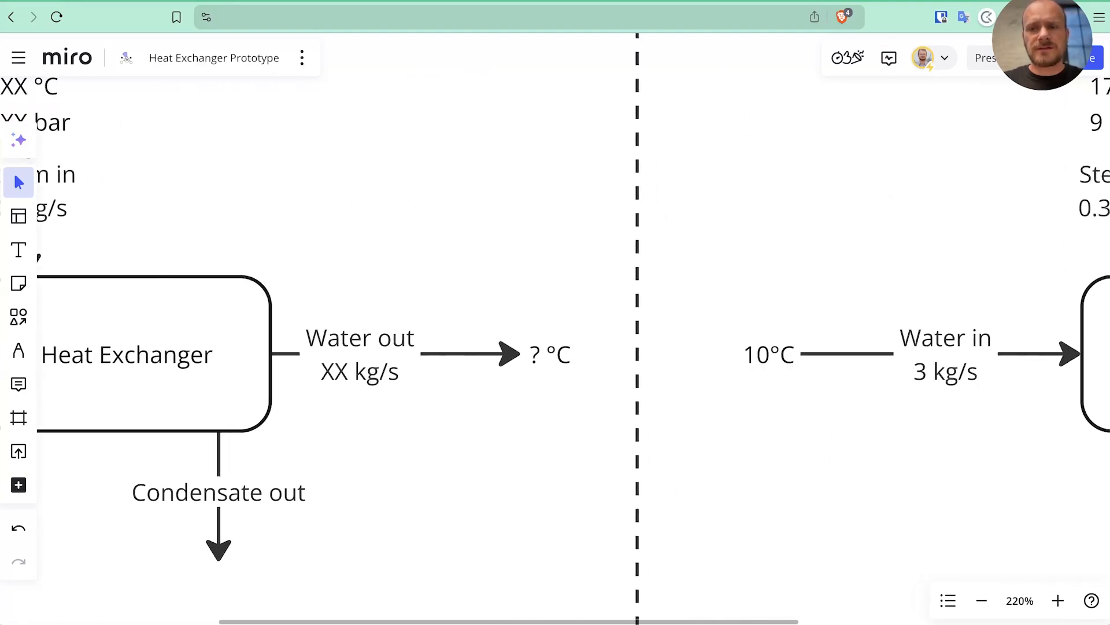
pyautogui.hscroll(3, 555, 347)
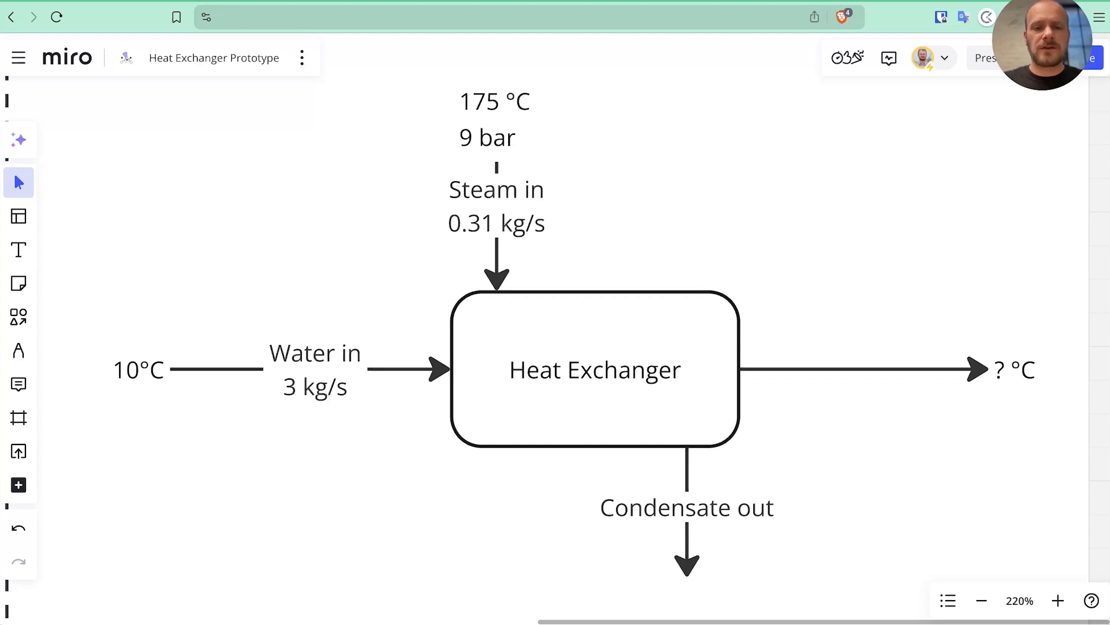
pyautogui.click(1013, 370)
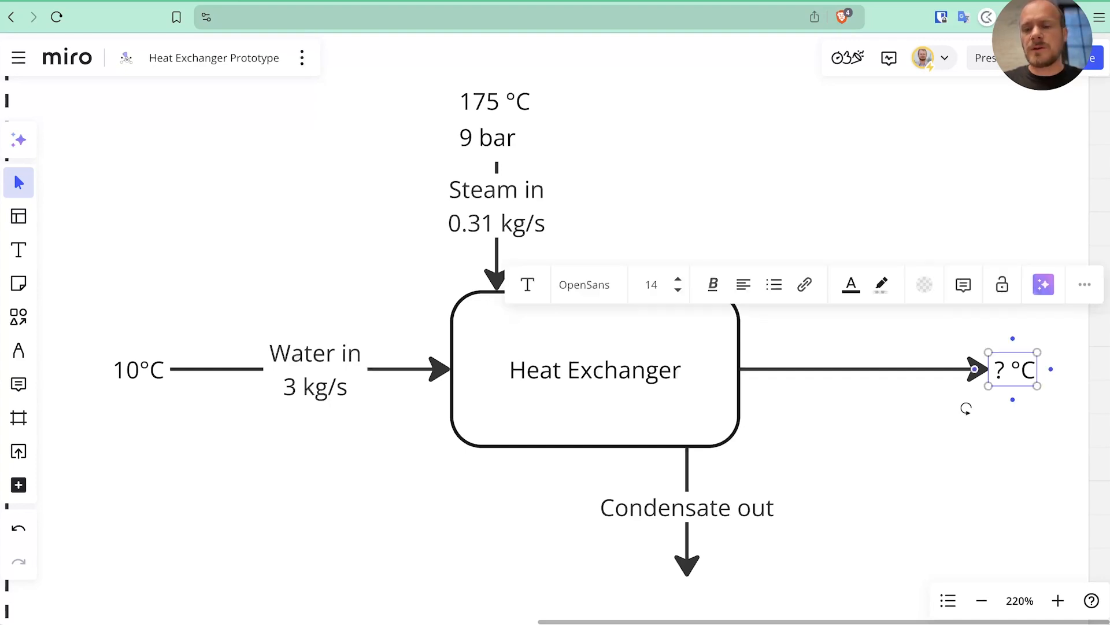
pyautogui.press('Escape')
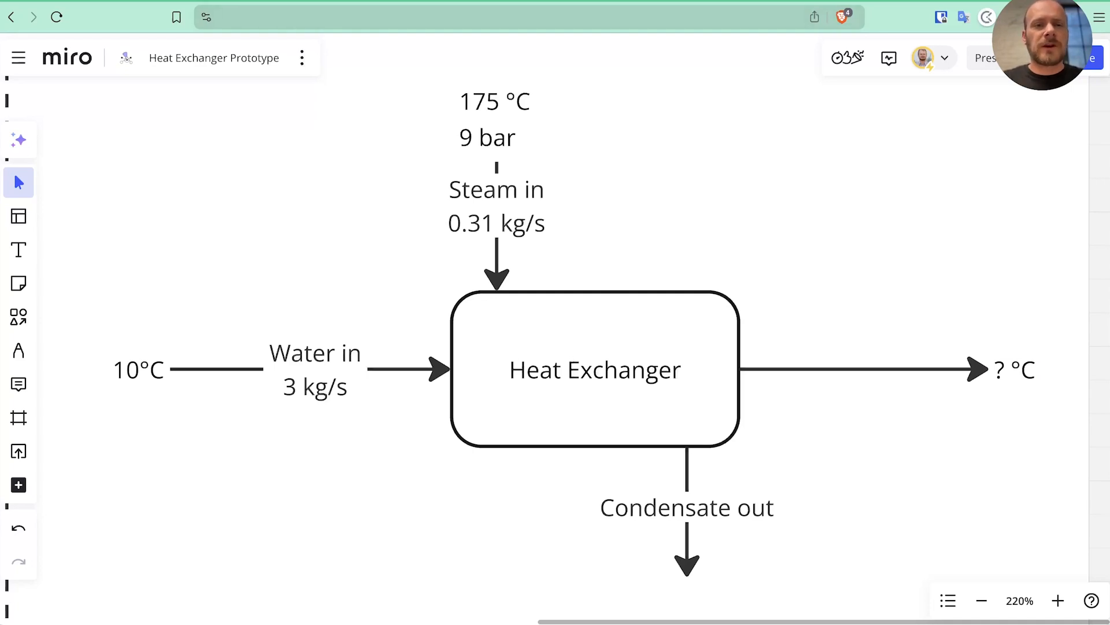
# - Switch to the Factry calculations page and check the simulation scripts of SIM_InletPressure1, SIM_InletTemperature1 and SIM_MassFlowRate1
pyautogui.hotkey('ctrl', 'Tab')
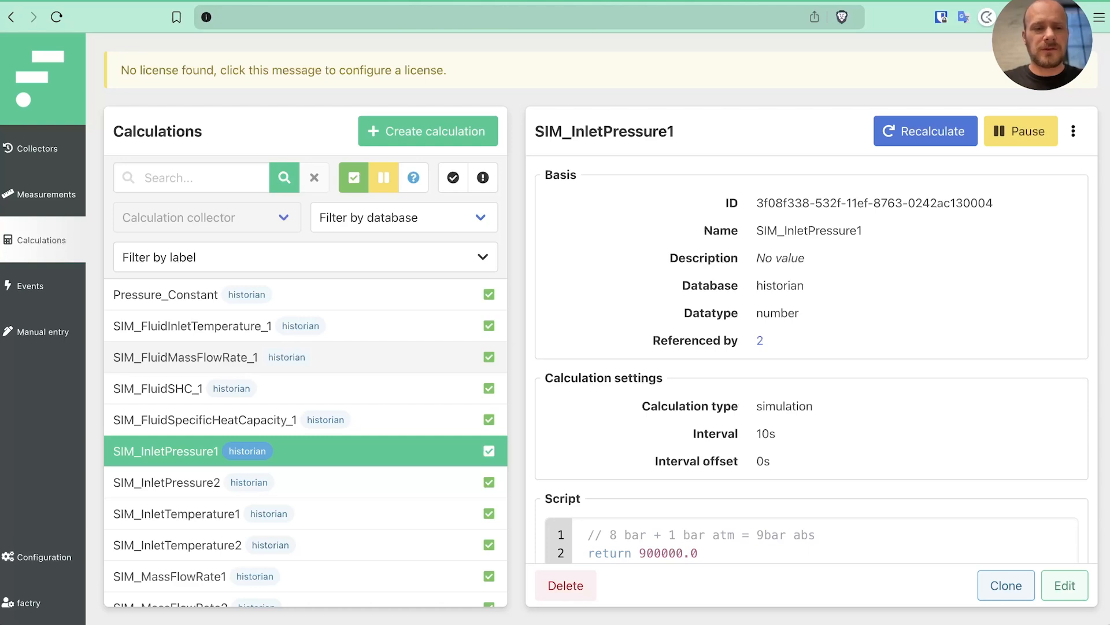
pyautogui.doubleClick(668, 554)
pyautogui.scroll(-4, 668, 521)
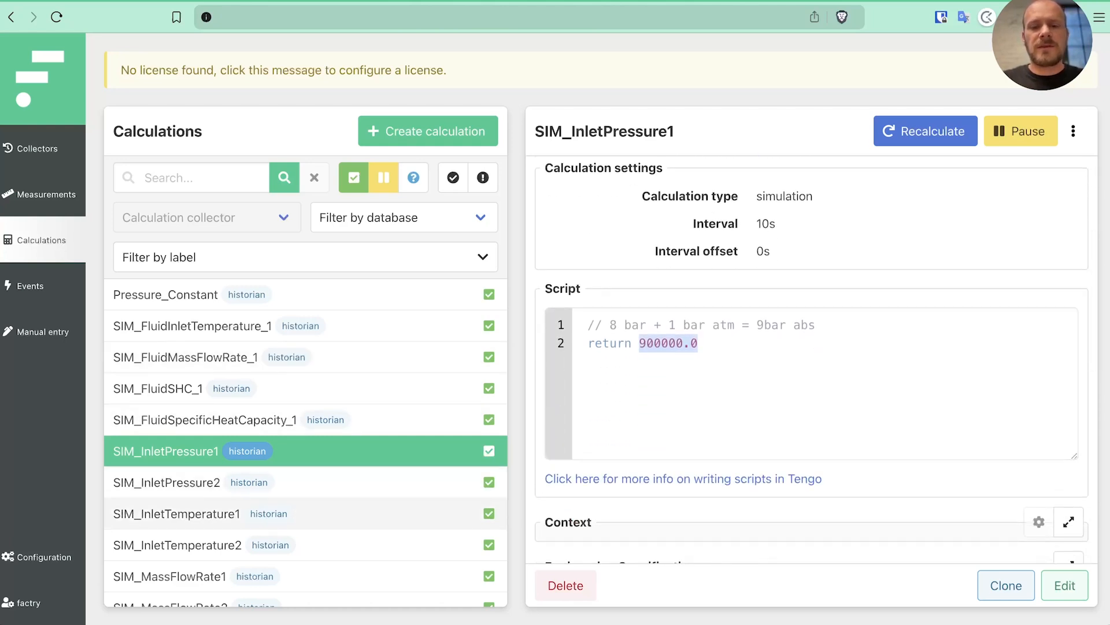
pyautogui.click(307, 514)
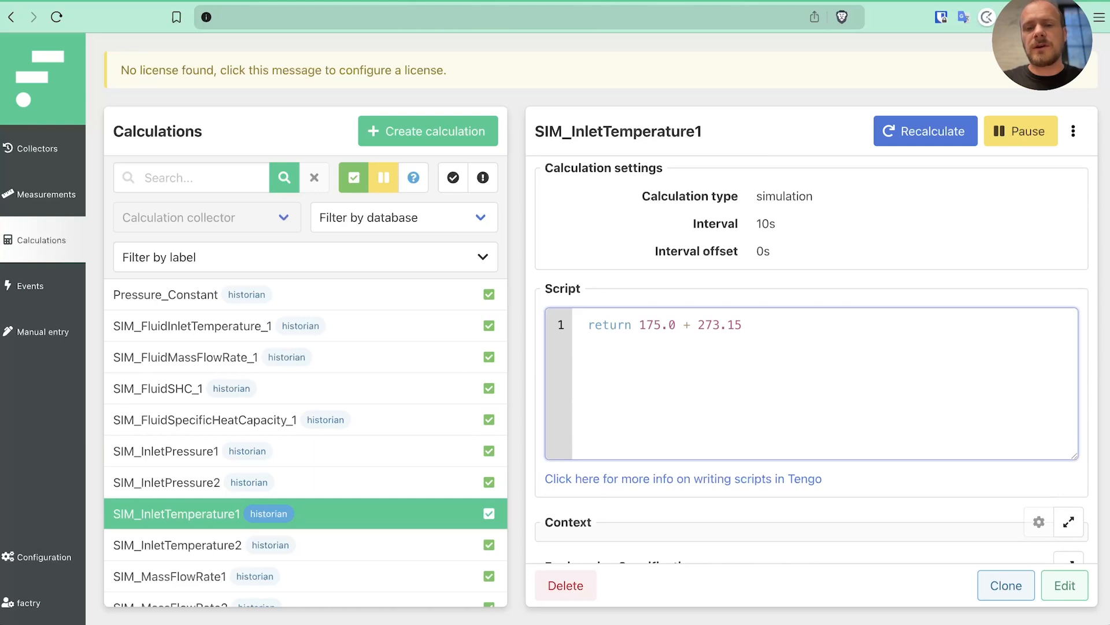
pyautogui.moveTo(639, 325); pyautogui.dragTo(742, 325)
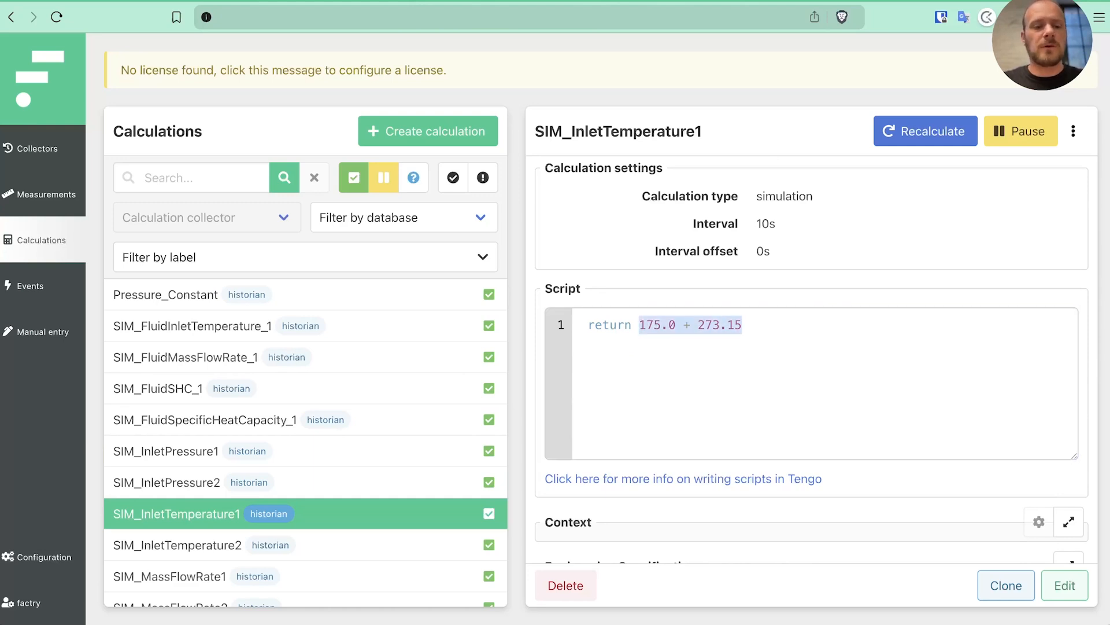
pyautogui.scroll(-1, 307, 454)
pyautogui.click(307, 498)
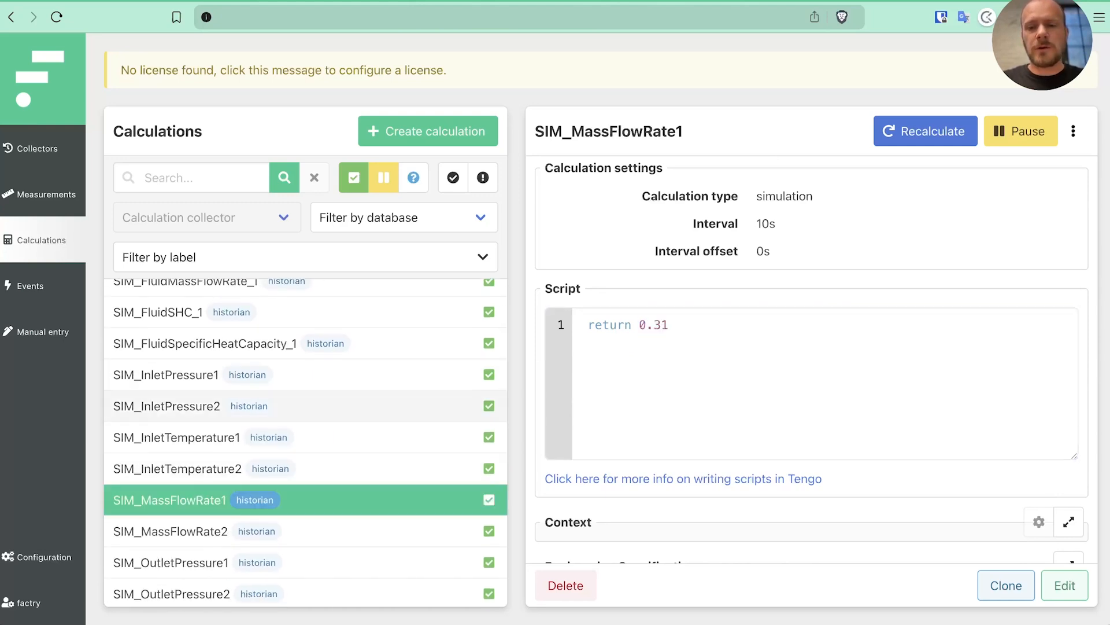
pyautogui.moveTo(639, 325); pyautogui.dragTo(669, 325)
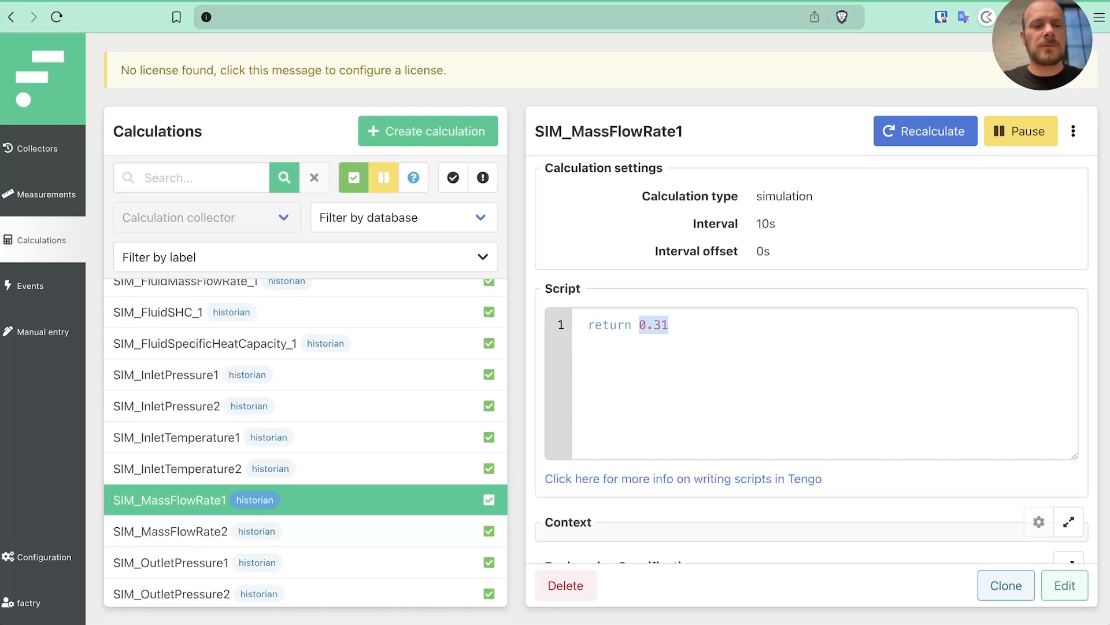
# - Open the SIM_FluidSHC_1 calculation and check its script and basic details
pyautogui.scroll(2, 306, 382)
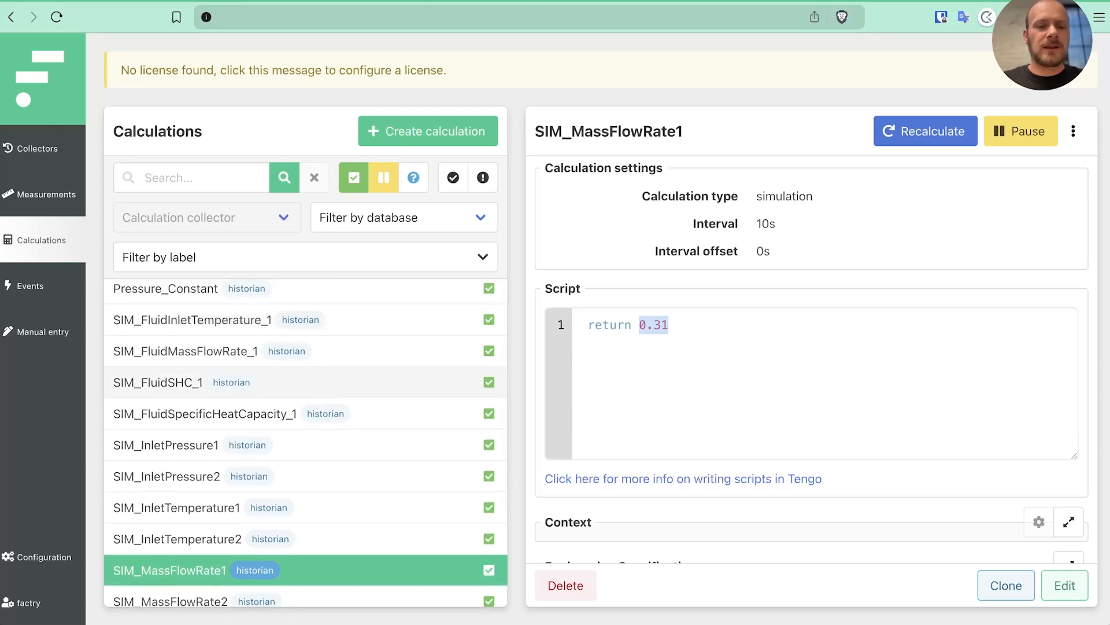
pyautogui.click(307, 381)
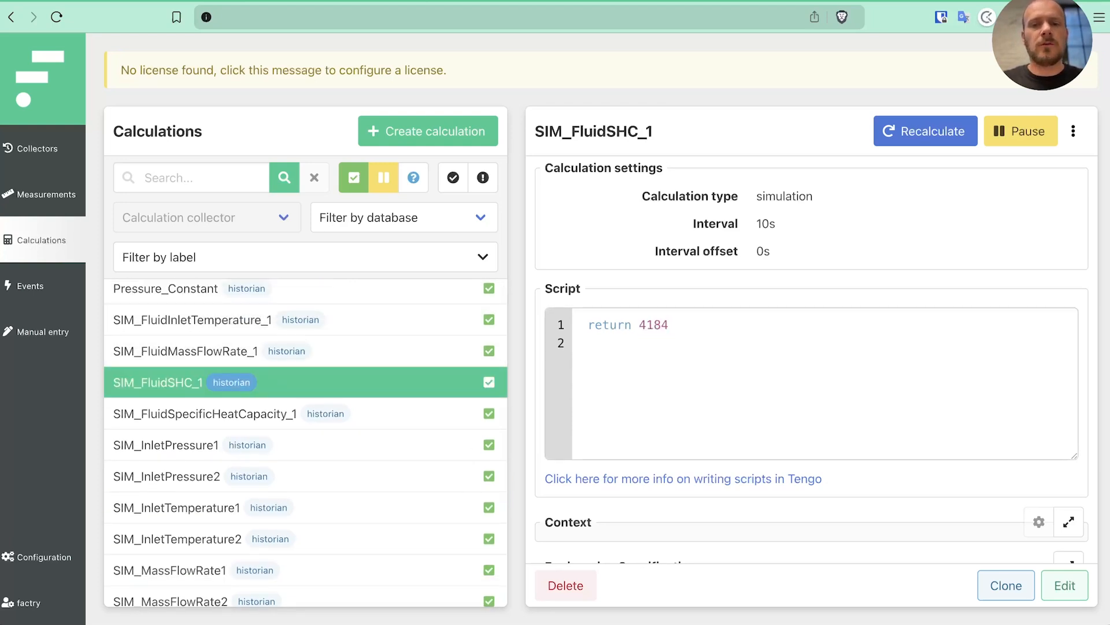
pyautogui.scroll(3, 812, 359)
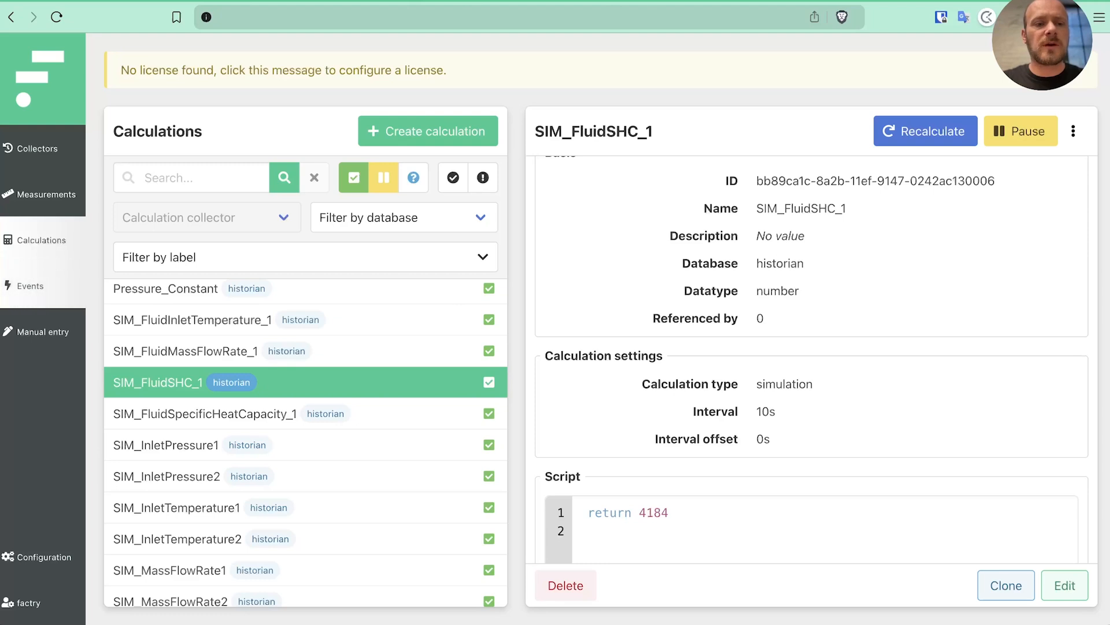
# - Start creating a new asset from the Heat Exchanger prototype in the Assets section
pyautogui.click(43, 286)
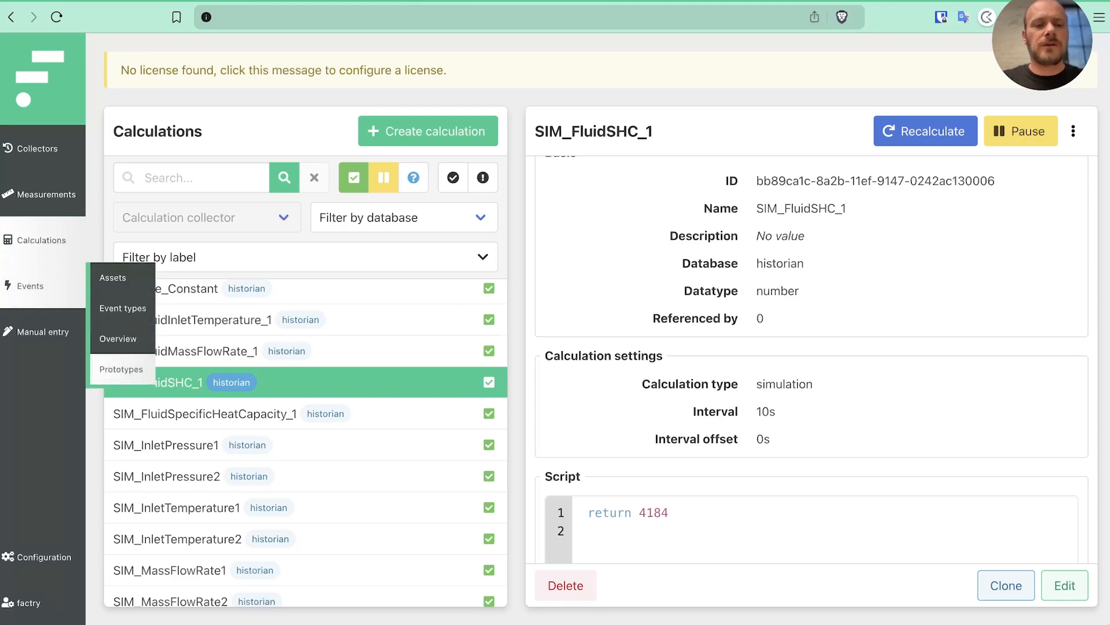
pyautogui.click(123, 278)
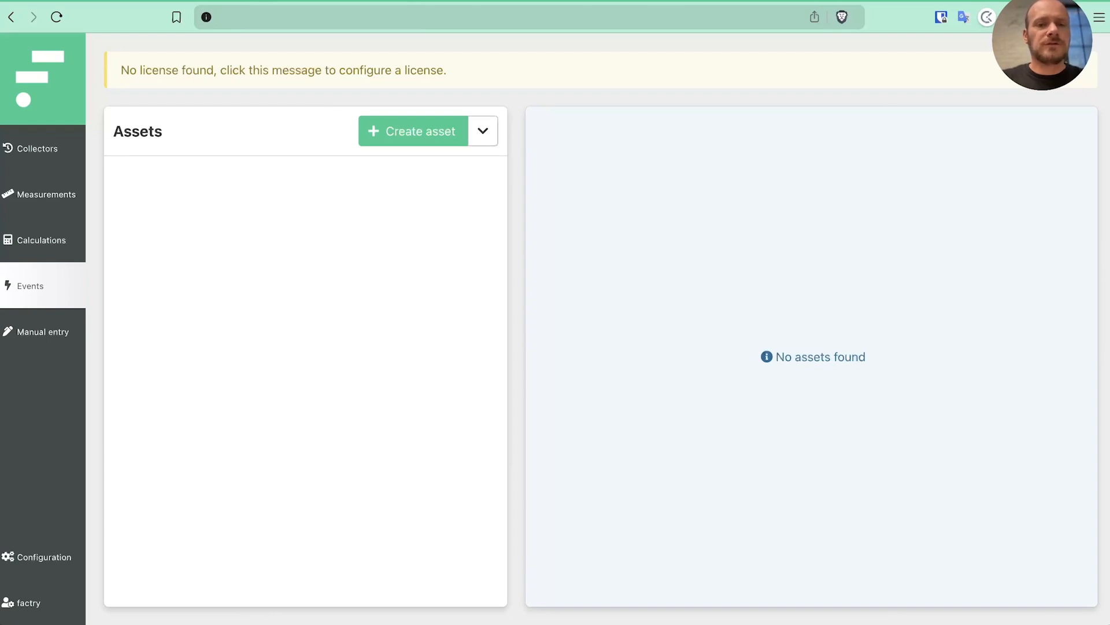
pyautogui.click(483, 131)
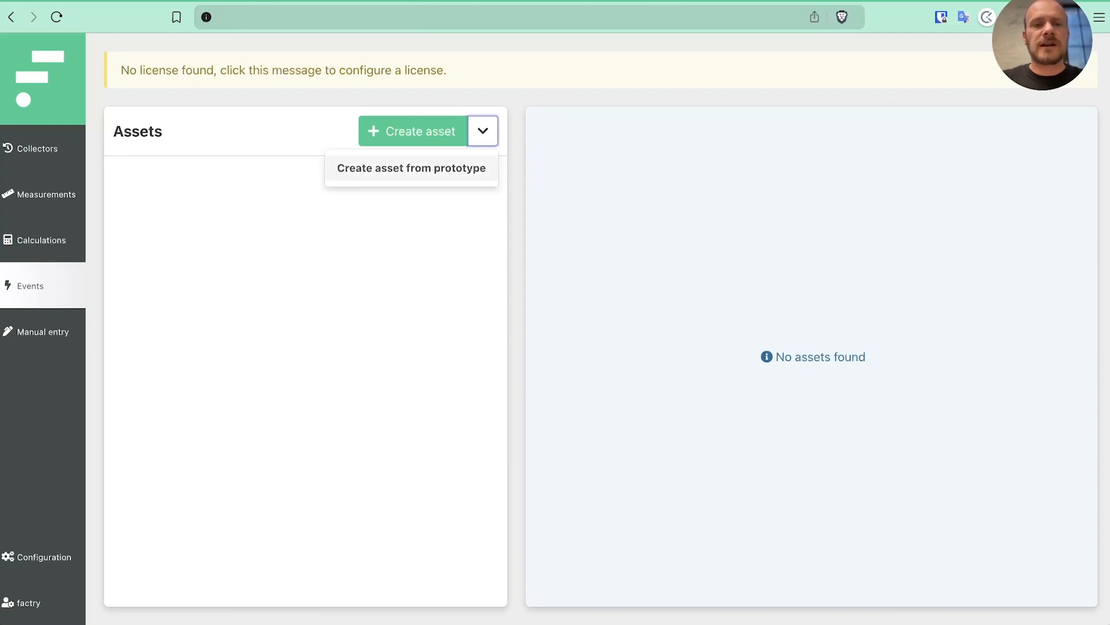
pyautogui.click(411, 168)
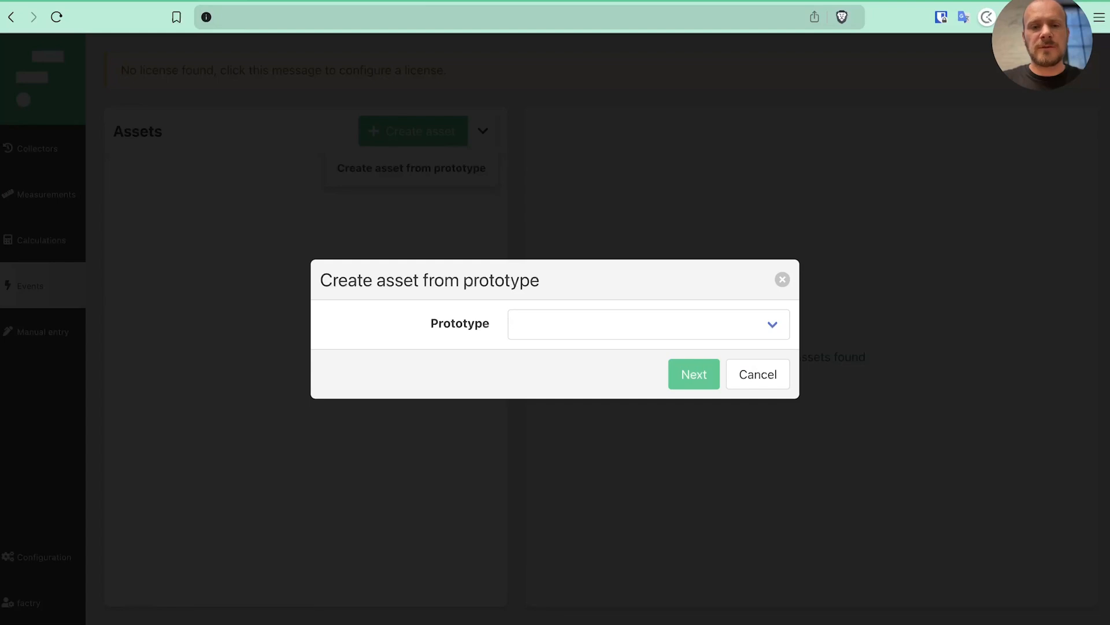
pyautogui.click(648, 330)
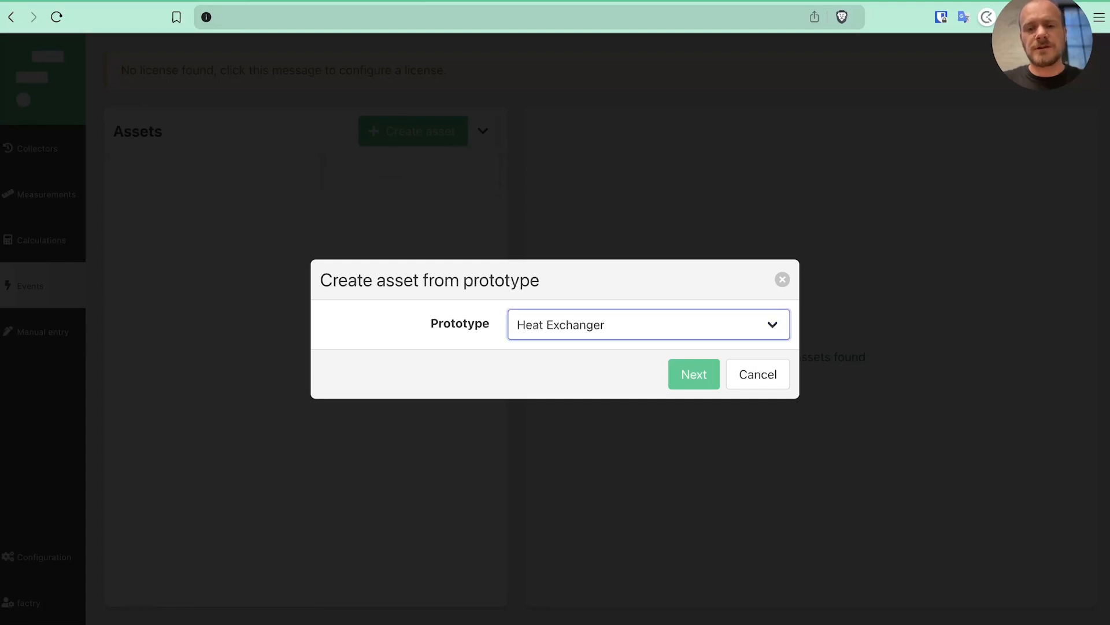
pyautogui.click(694, 374)
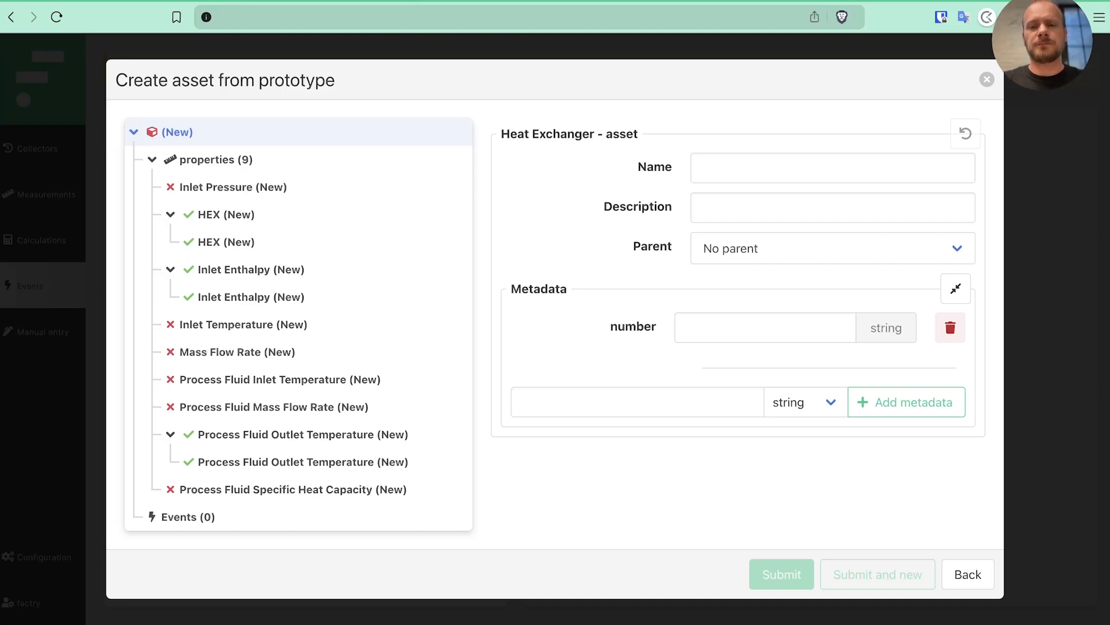
# - Name the new asset Heat Exchanger 1 and set its number metadata to 1
pyautogui.click(833, 168)
pyautogui.write('Heat e')
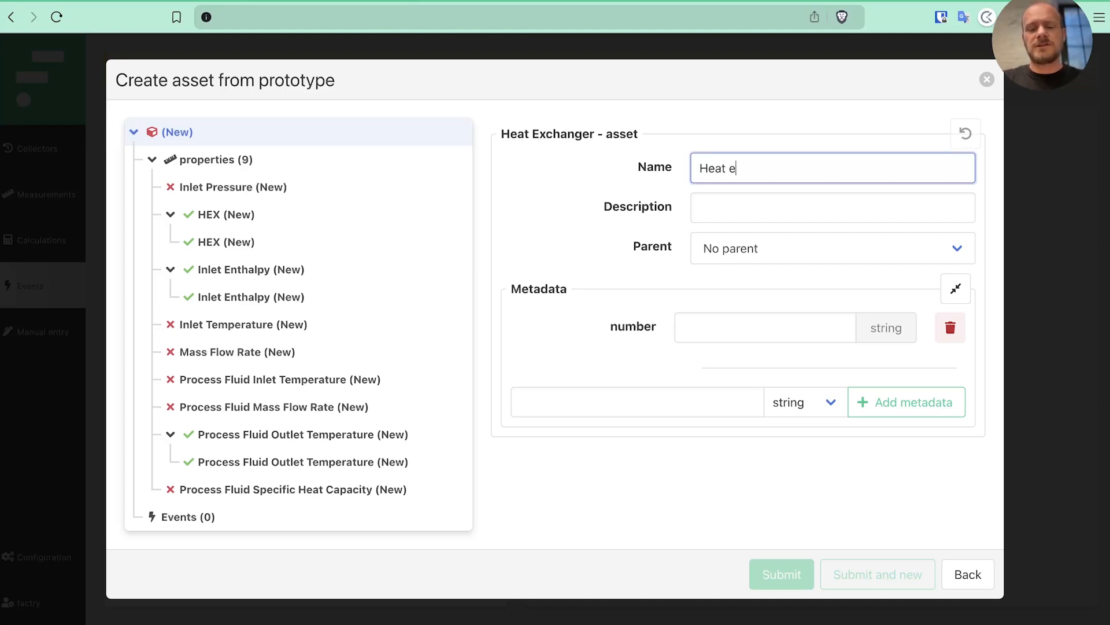
pyautogui.press('BackSpace')
pyautogui.write('Exchan')
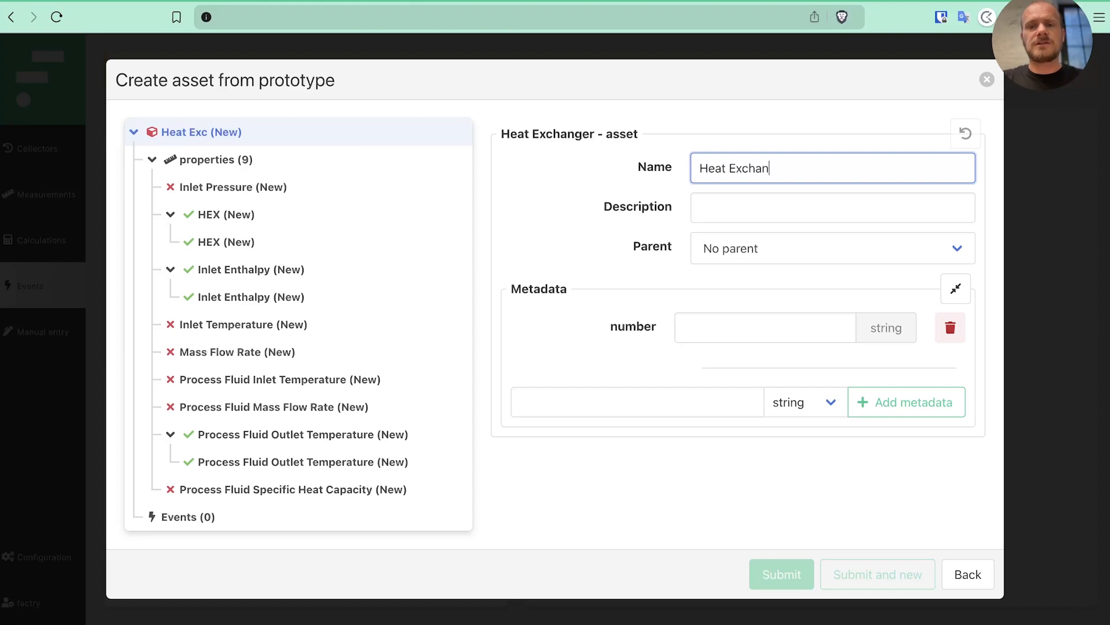
pyautogui.write('ger 1')
pyautogui.click(765, 327)
pyautogui.write('1')
pyautogui.press('Tab')
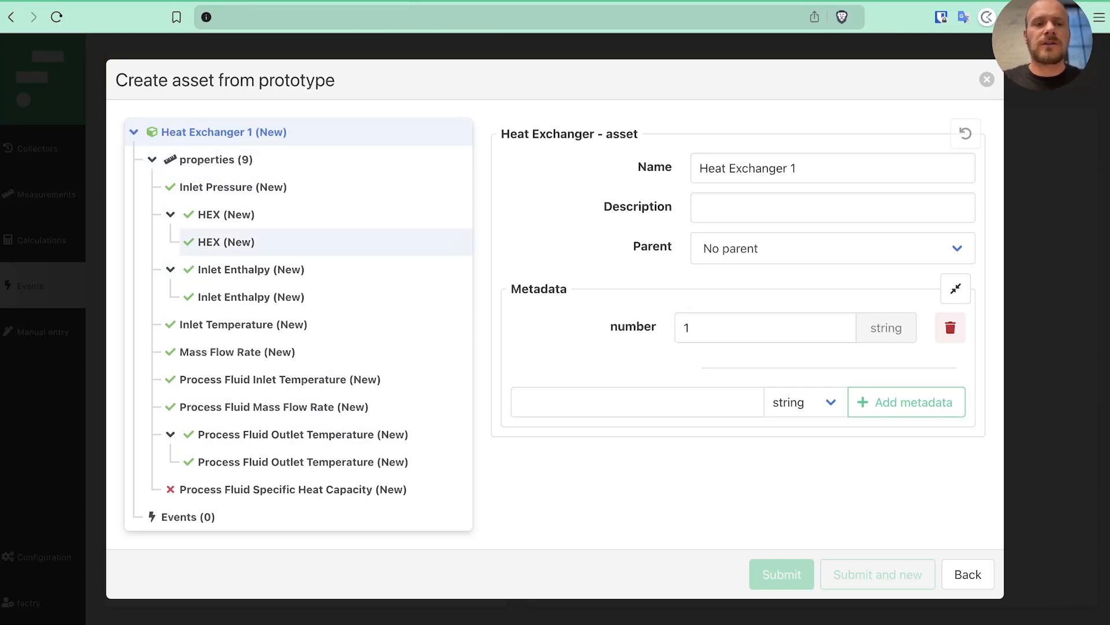
# - Check which measurements are linked to the new asset's Inlet Pressure, Mass Flow Rate and Inlet Temperature properties
pyautogui.click(234, 188)
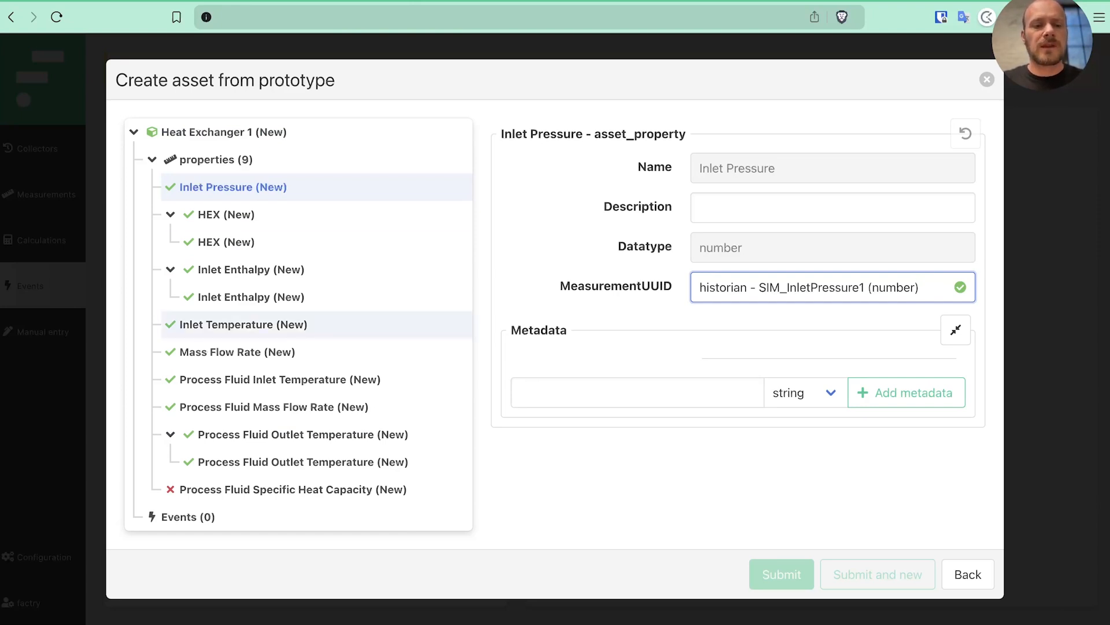
pyautogui.click(237, 352)
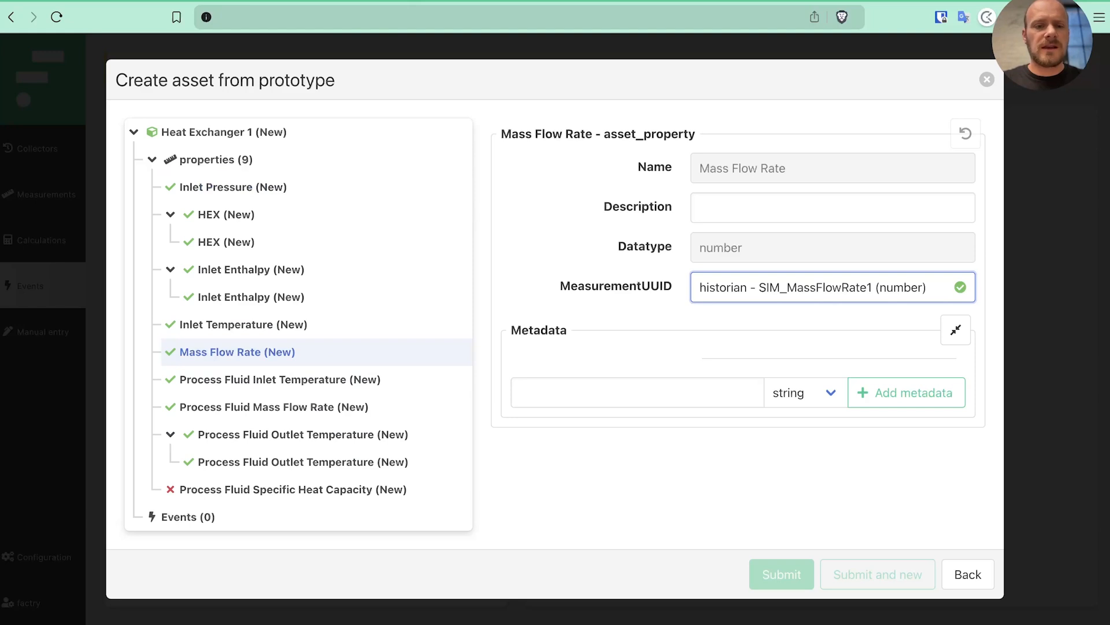
pyautogui.click(243, 324)
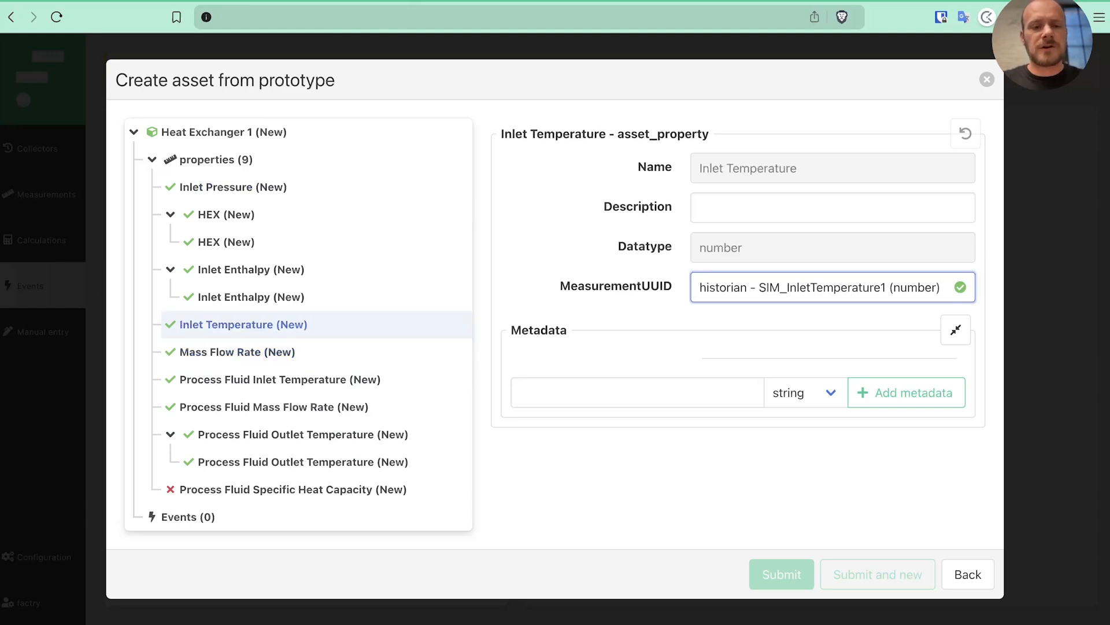
# - Link the new asset's Process Fluid Specific Heat Capacity property to the historian measurement SIM_FluidSHC_1
pyautogui.click(293, 489)
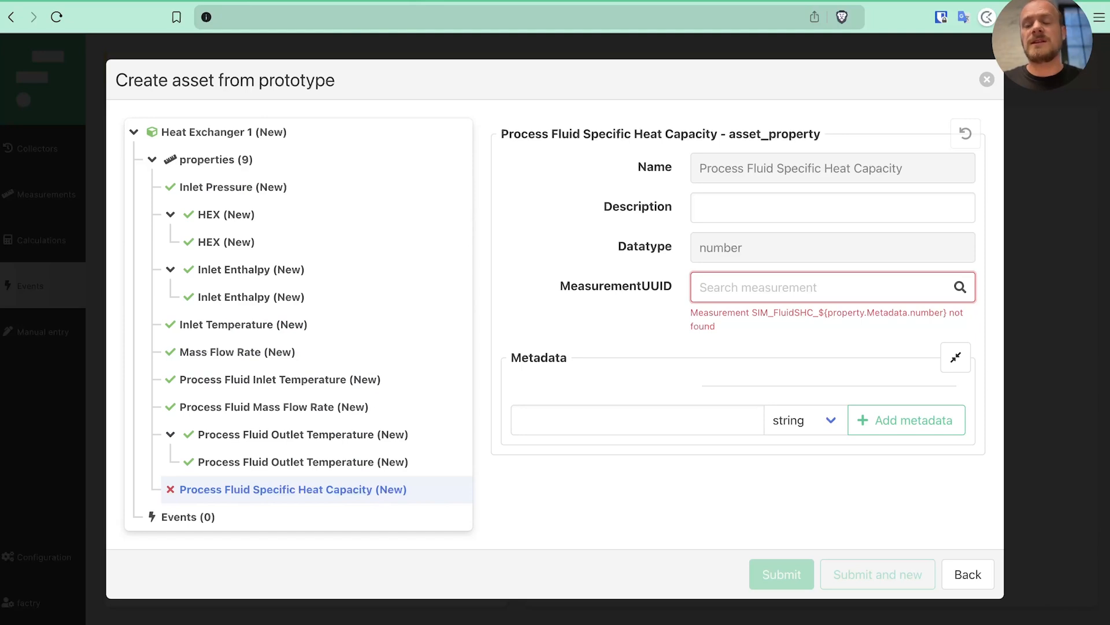
pyautogui.write('Shc')
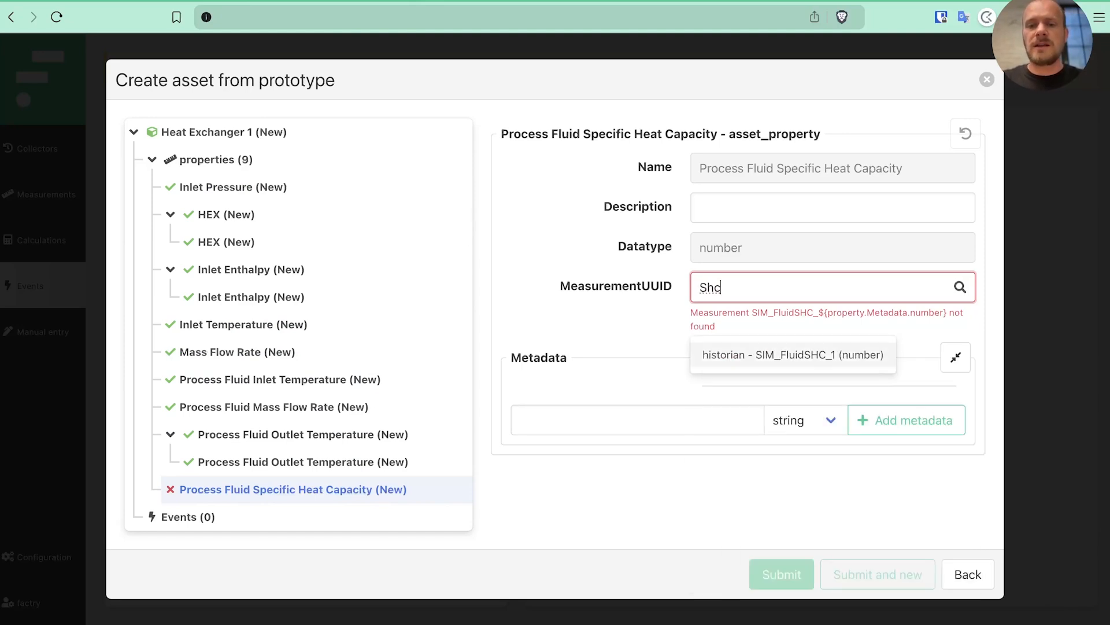
pyautogui.press('Return')
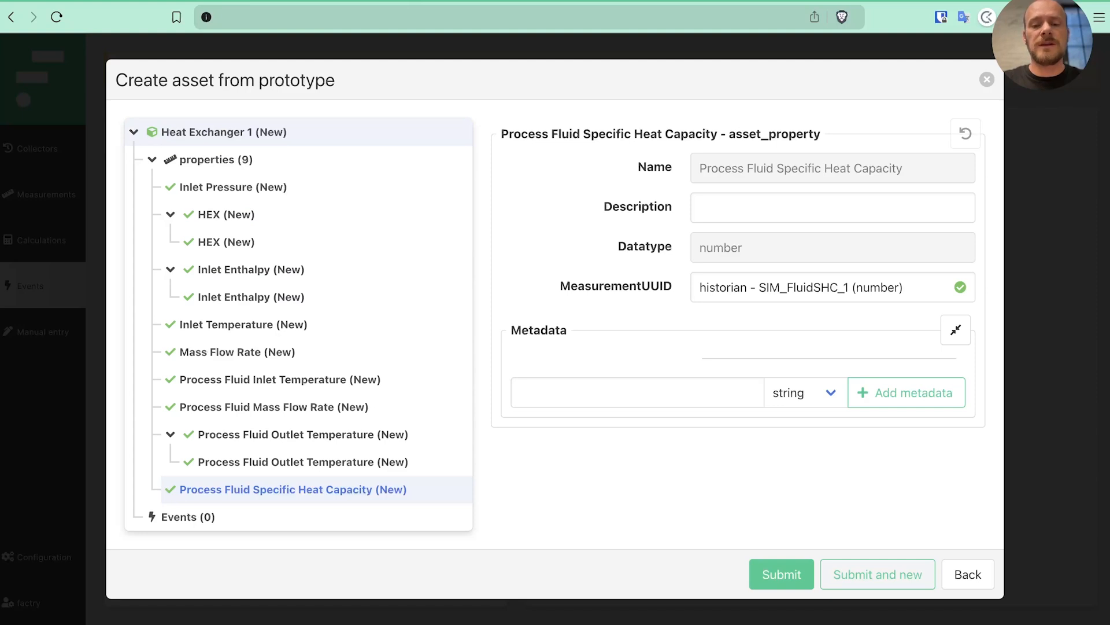
# - Submit the new Heat Exchanger 1 asset and expand its list of properties
pyautogui.click(782, 574)
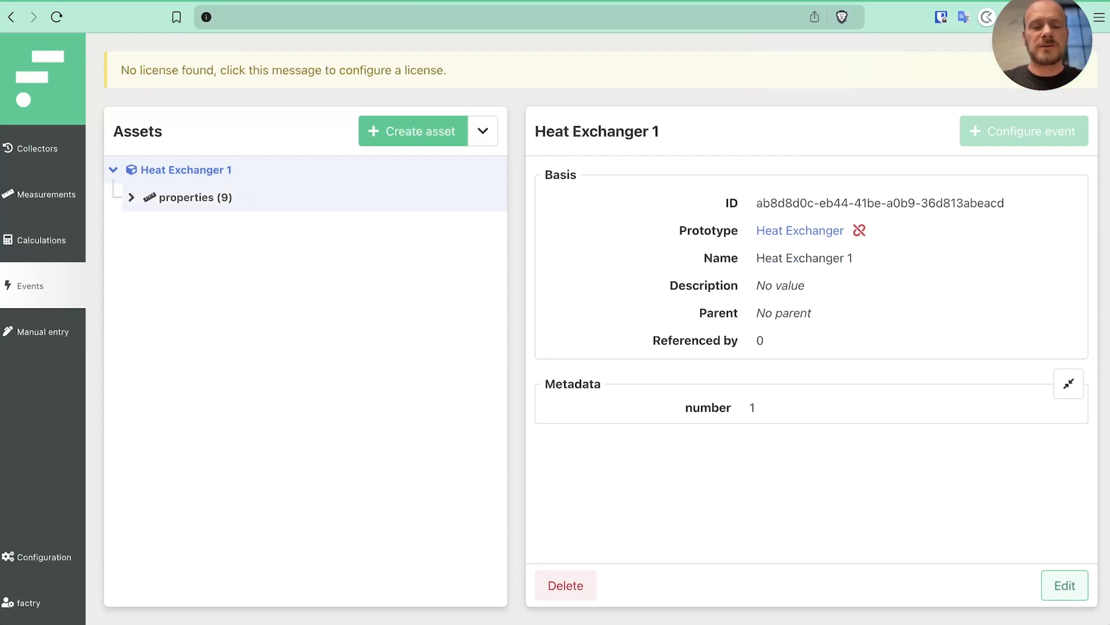
pyautogui.click(195, 198)
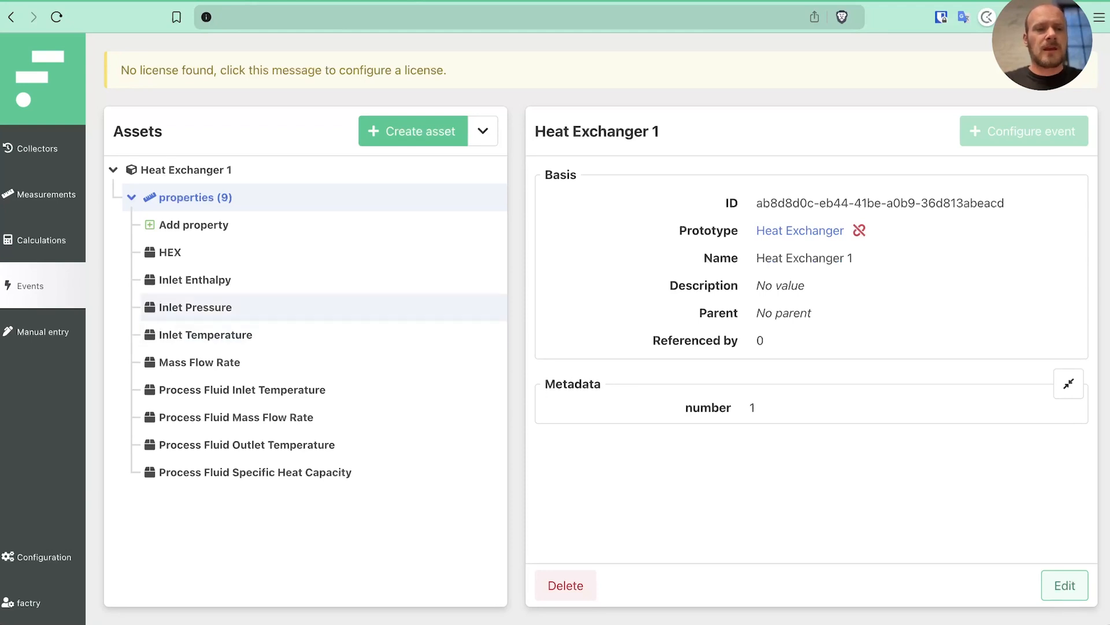
# - Examine the script and data graph of the SIM_HEX_Heat Exchanger 1 calculation in the Calculations section
pyautogui.click(41, 240)
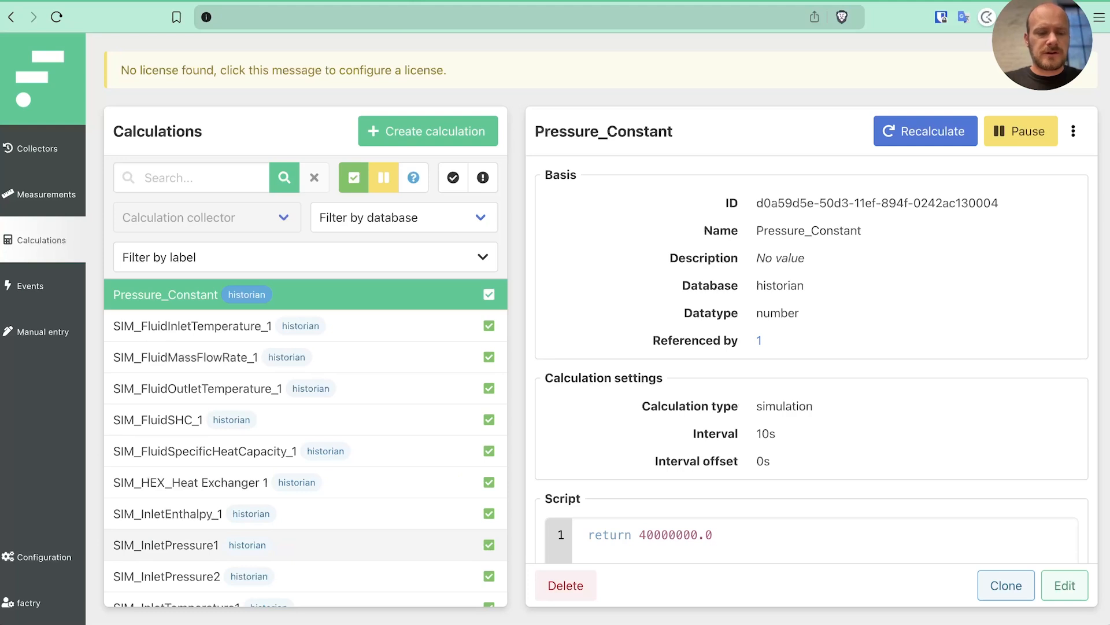
pyautogui.click(166, 545)
pyautogui.scroll(-2, 305, 443)
pyautogui.click(176, 537)
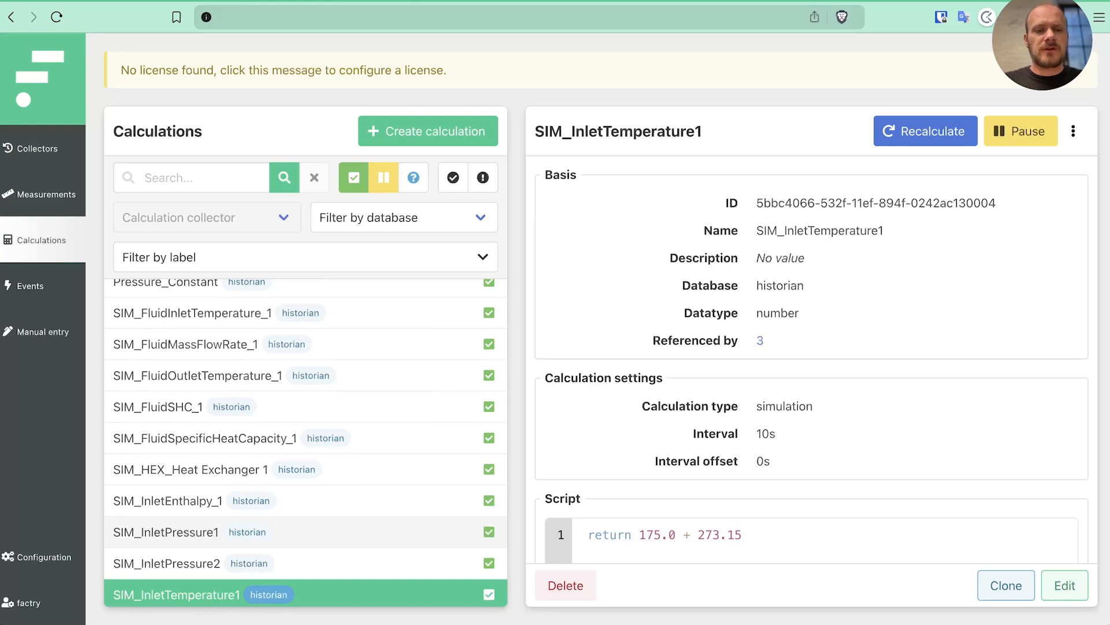
pyautogui.scroll(1, 306, 442)
pyautogui.click(191, 483)
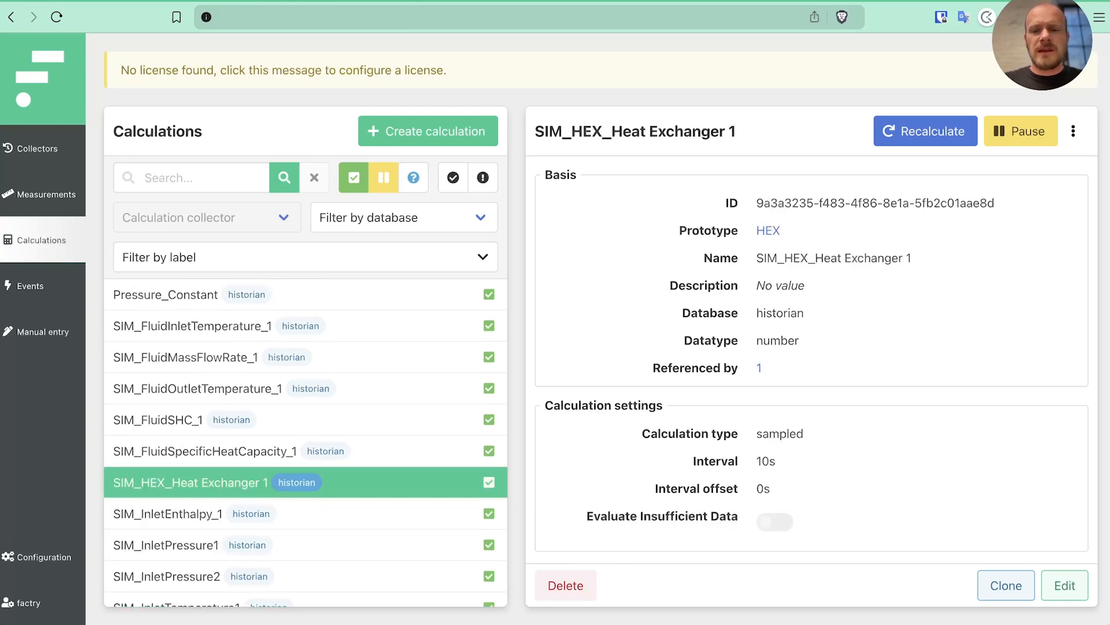
pyautogui.scroll(-5, 809, 358)
pyautogui.scroll(-5, 809, 358)
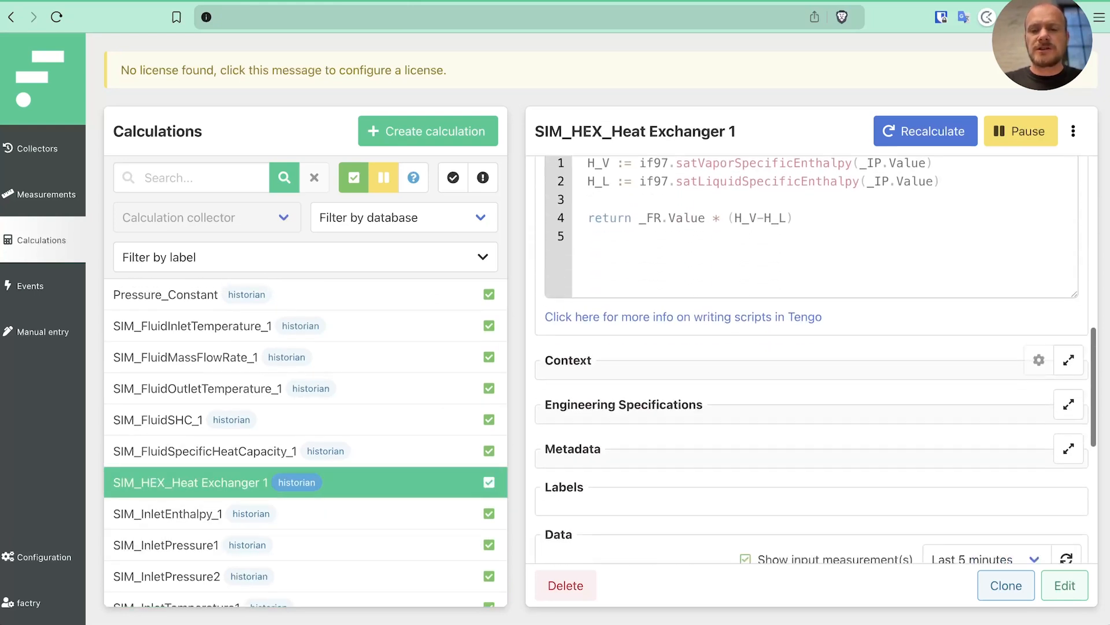
pyautogui.scroll(-3, 809, 405)
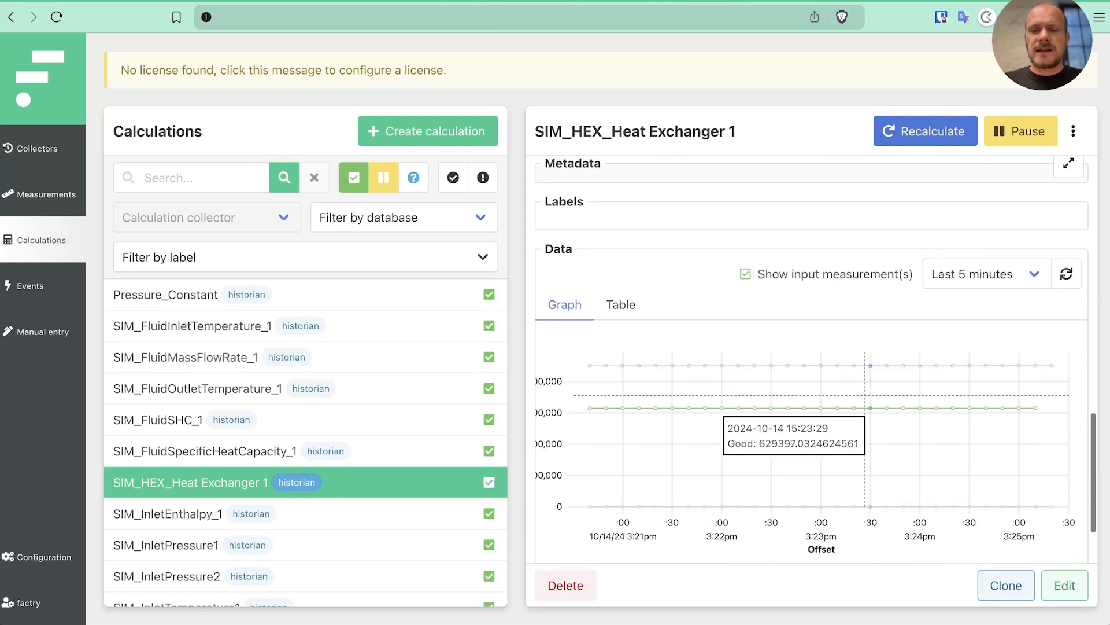
# - Review the SIM_HEX_Heat Exchanger 1 results as a table alongside the mass flow rate and inlet pressure inputs
pyautogui.click(621, 305)
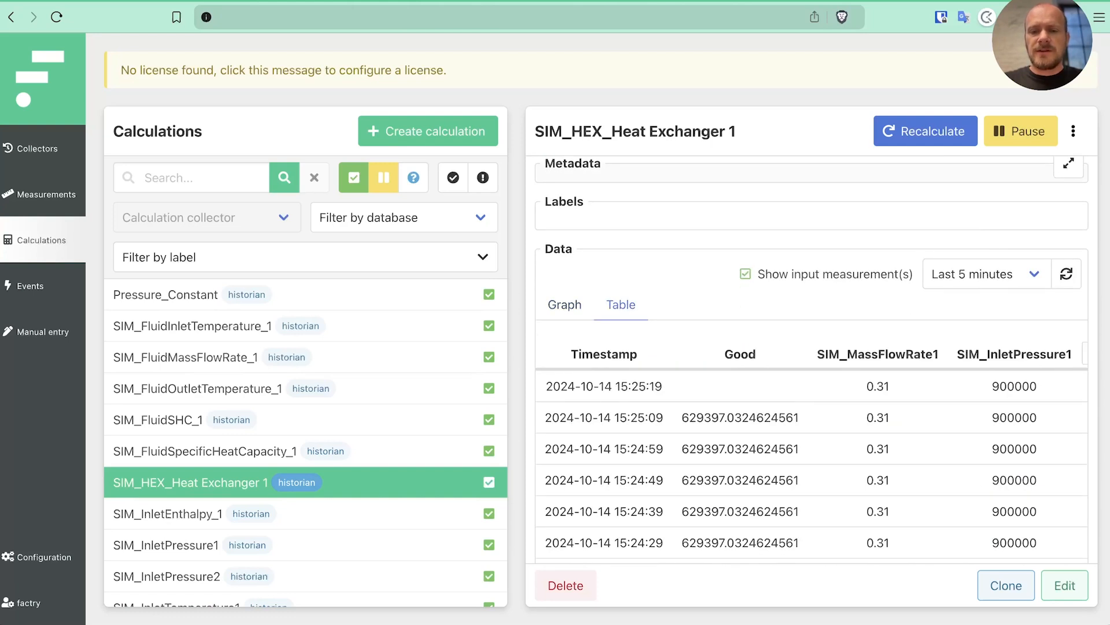
pyautogui.scroll(-1, 810, 283)
pyautogui.scroll(-2, 810, 404)
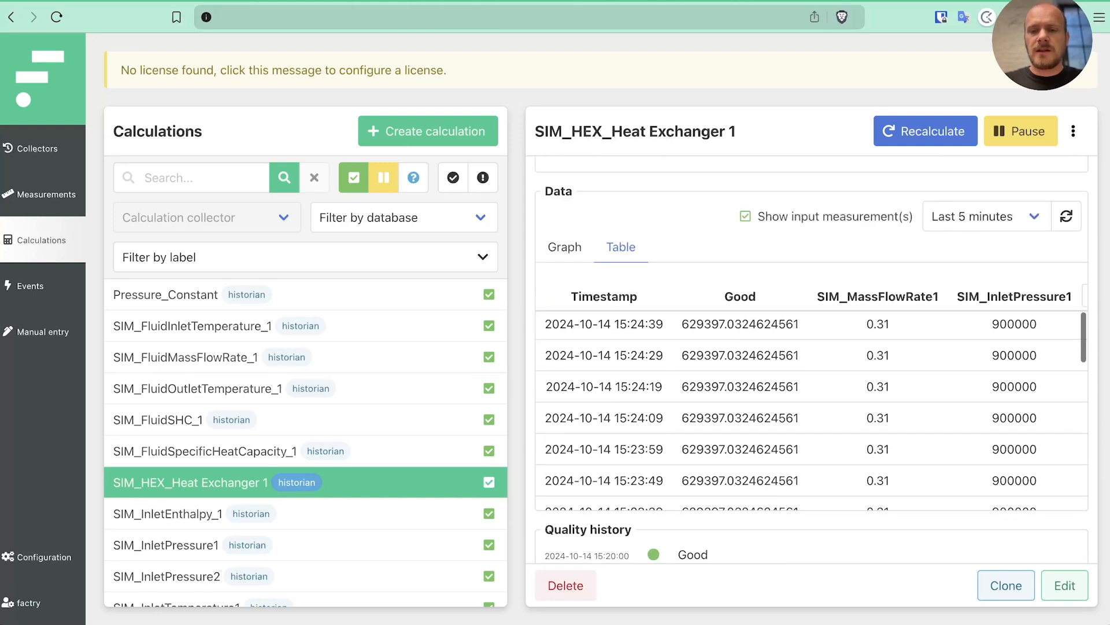
pyautogui.scroll(2, 809, 360)
pyautogui.hscroll(1, 809, 359)
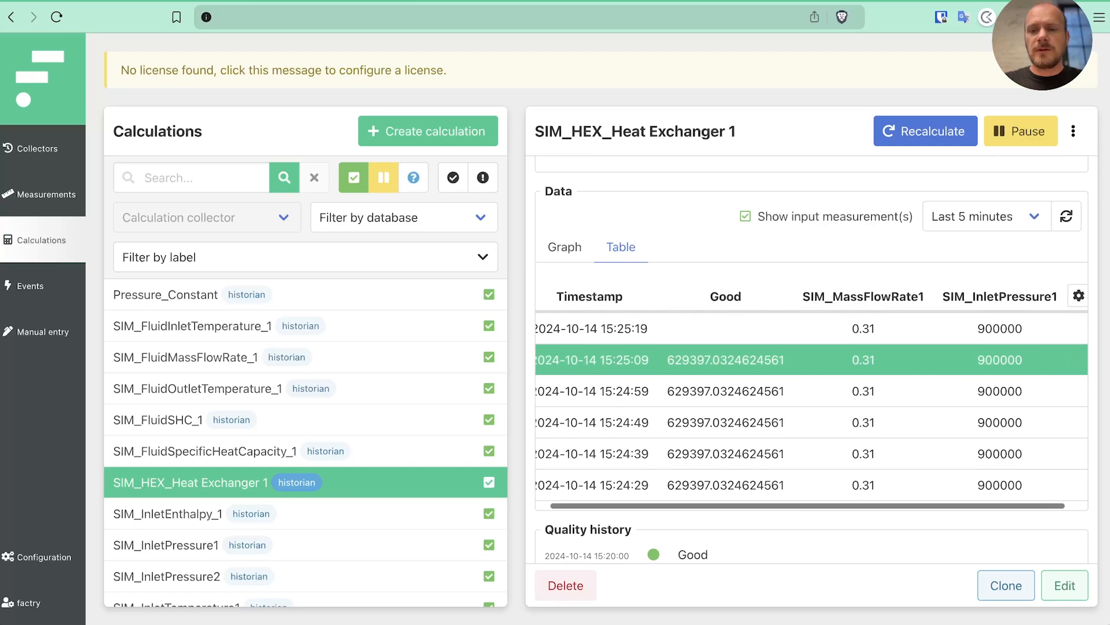
pyautogui.hscroll(-1, 809, 394)
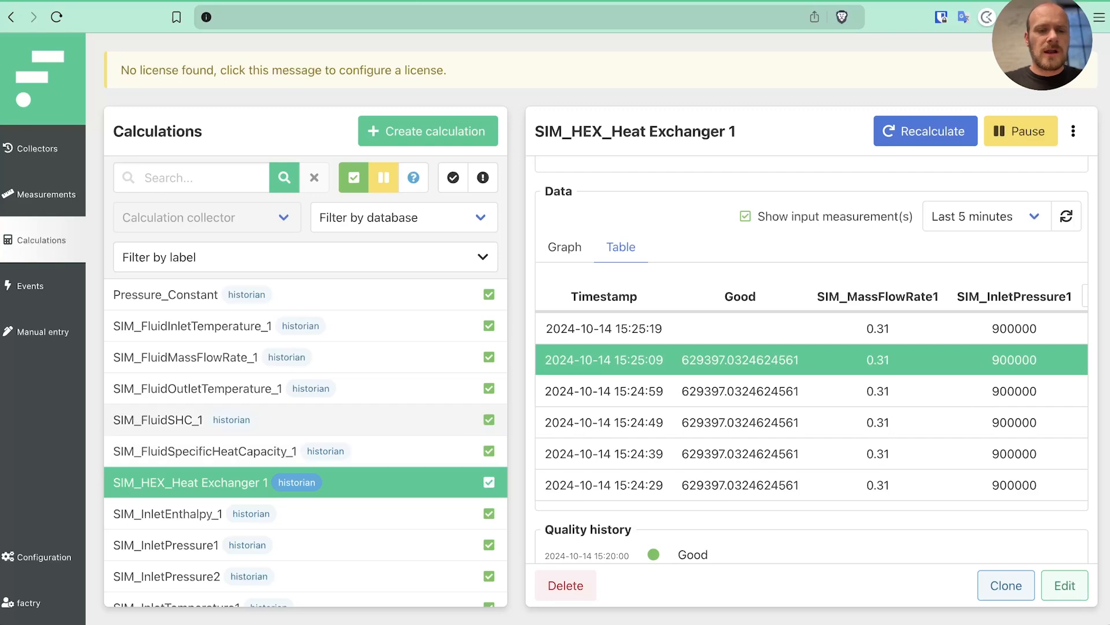
# - Check the calculated values of SIM_FluidOutletTemperature_1 in table form
pyautogui.click(301, 389)
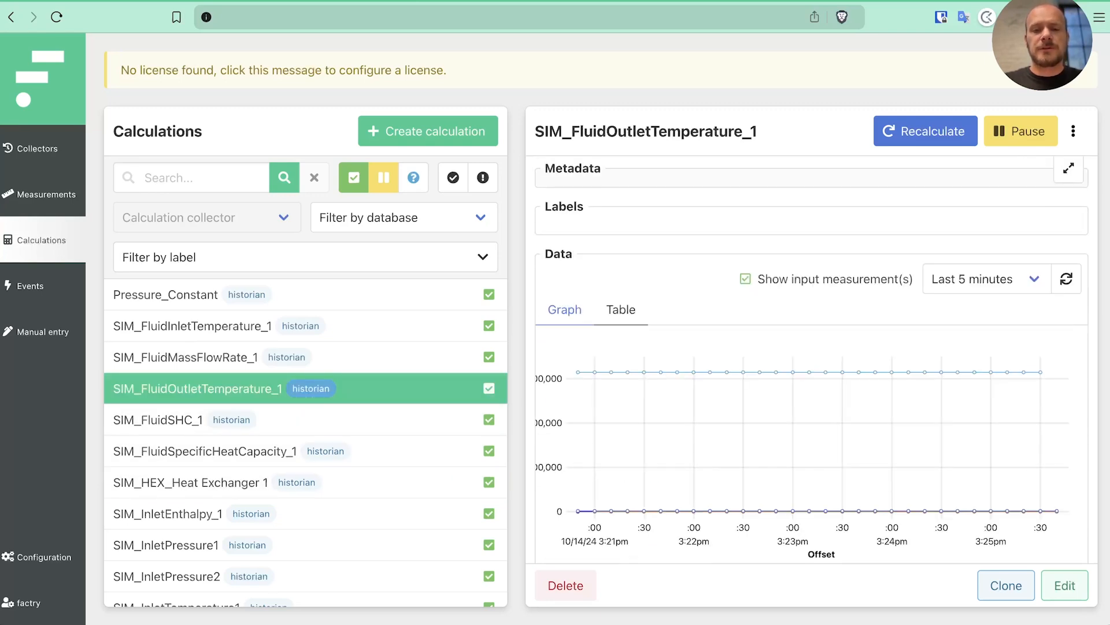
pyautogui.click(621, 309)
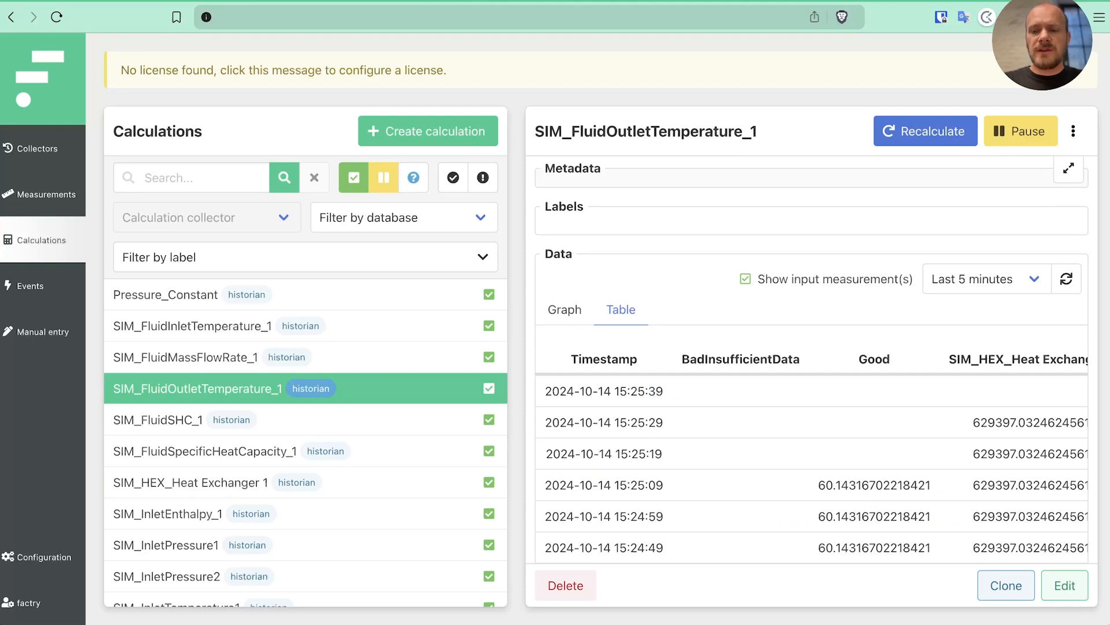
pyautogui.scroll(-2, 810, 360)
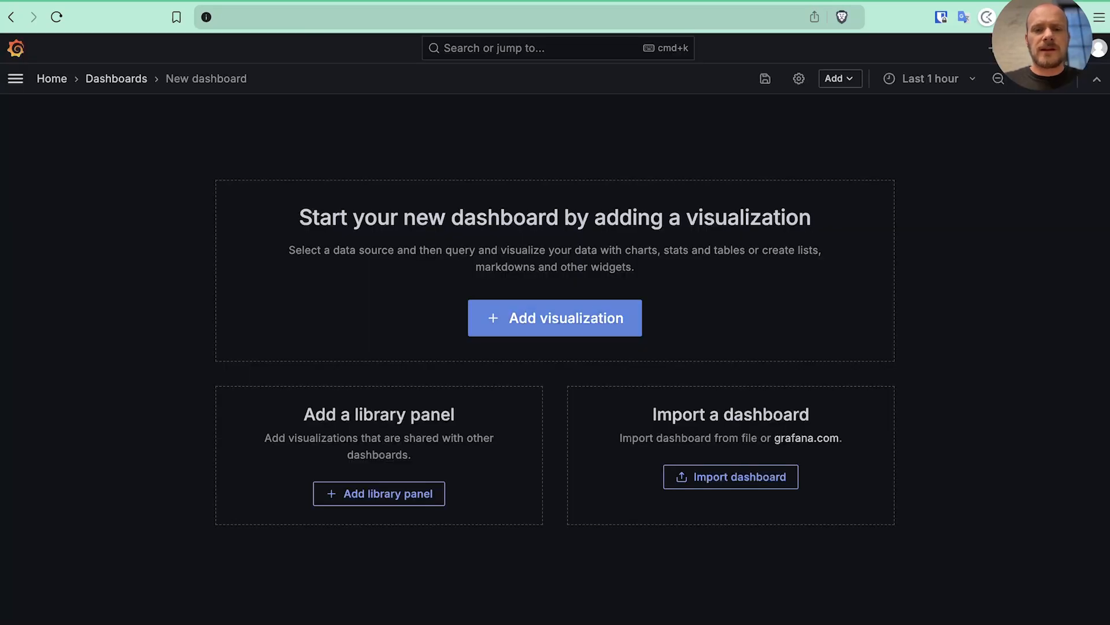
# - In Grafana, add a factry-historian-datasource visualization to the new dashboard showing Heat Exchanger 1's Process Fluid Inlet Temperature
pyautogui.click(555, 318)
pyautogui.click(327, 198)
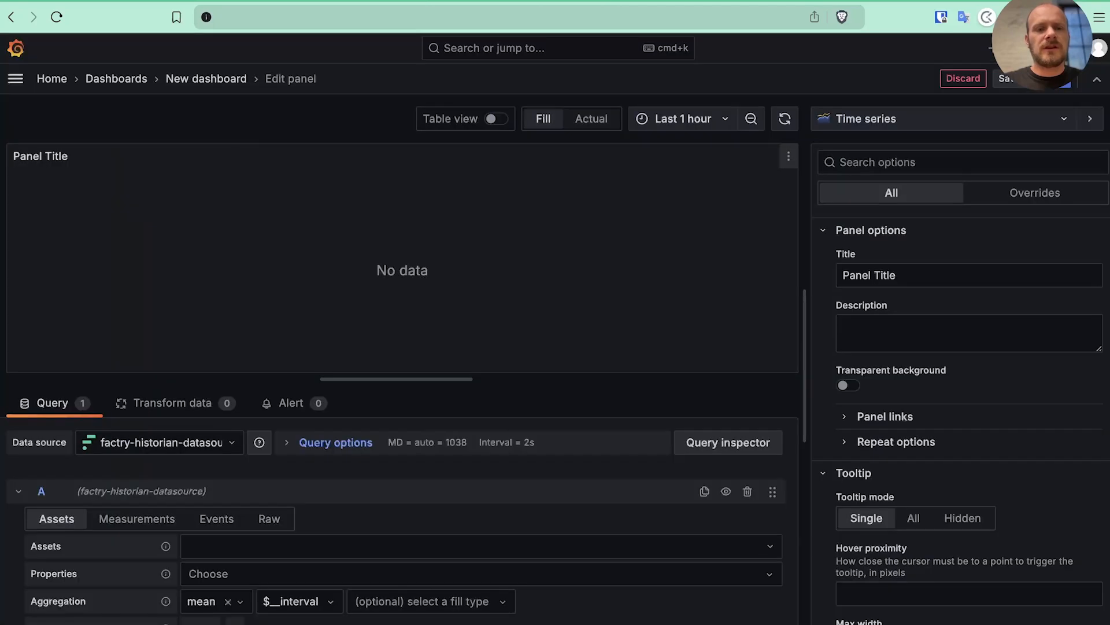
pyautogui.click(370, 546)
pyautogui.click(252, 395)
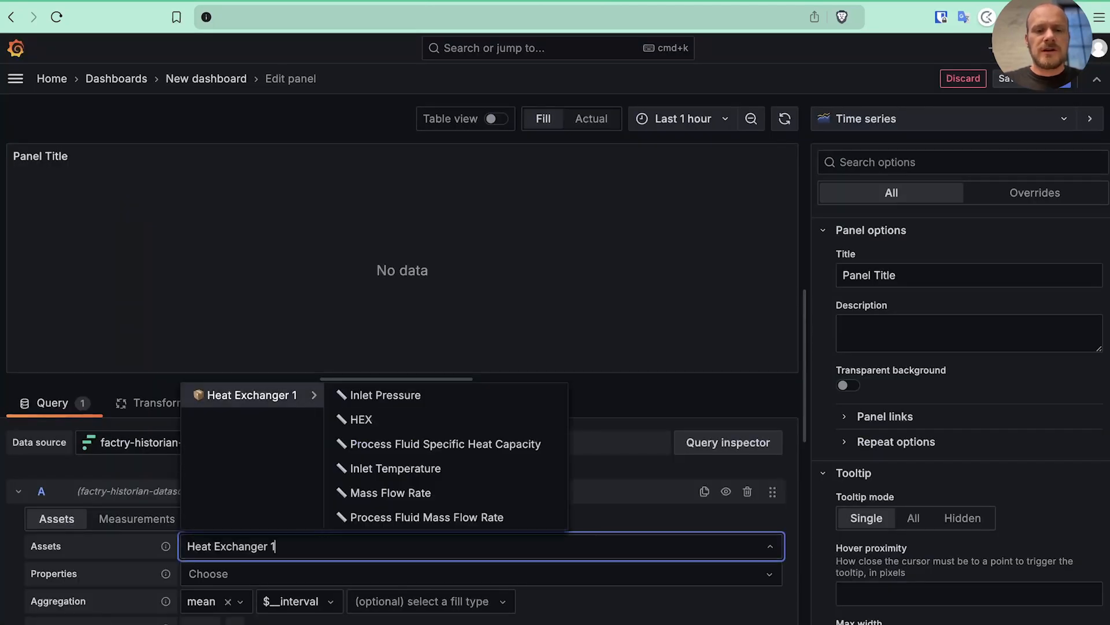
pyautogui.scroll(-2, 447, 457)
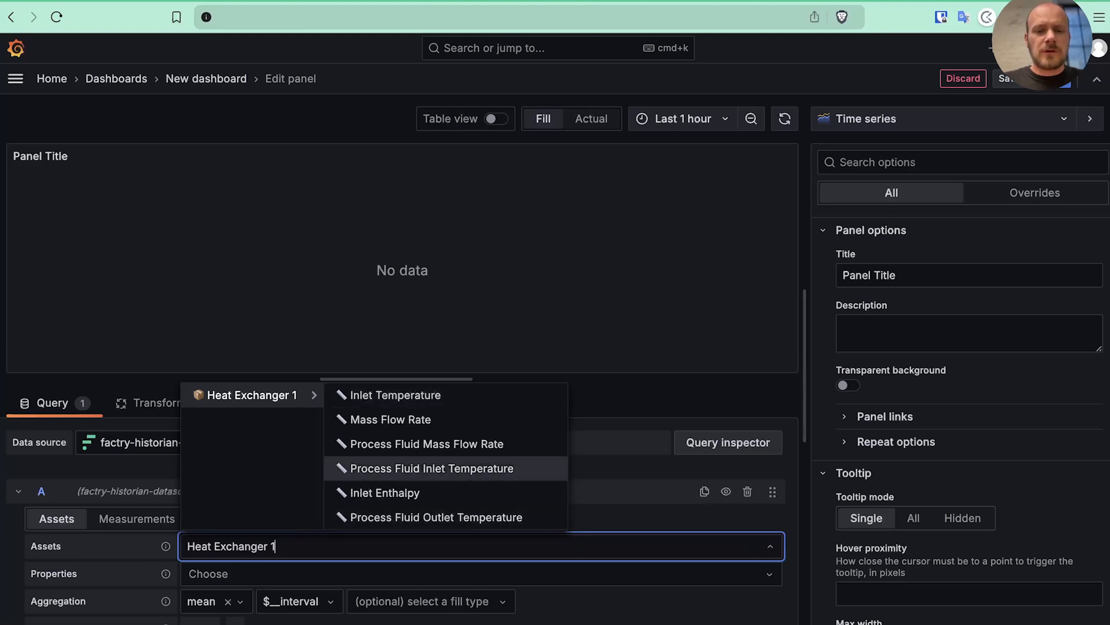
pyautogui.click(431, 468)
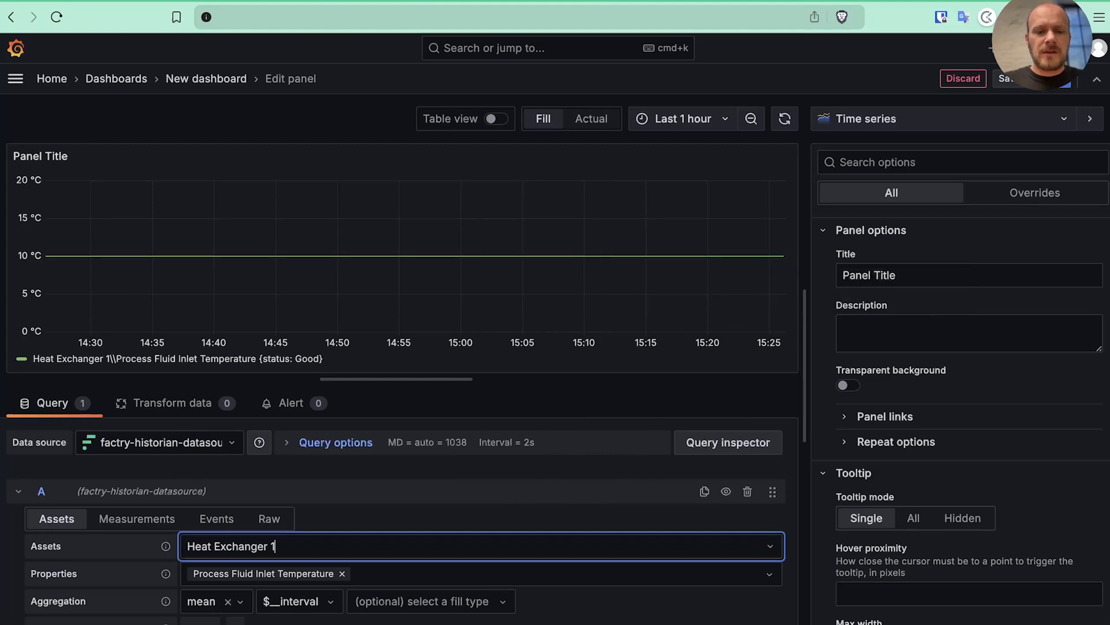
# - Add the Process Fluid Outlet Temperature property to the panel's query
pyautogui.click(555, 574)
pyautogui.scroll(-1, 480, 491)
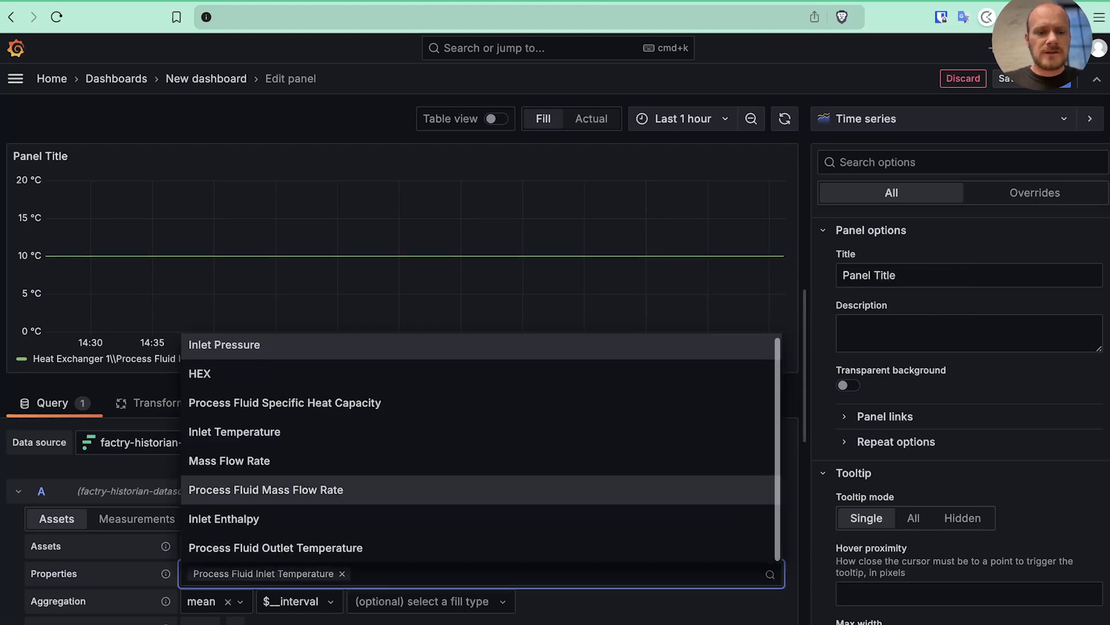
pyautogui.scroll(1, 480, 491)
pyautogui.scroll(-1, 479, 491)
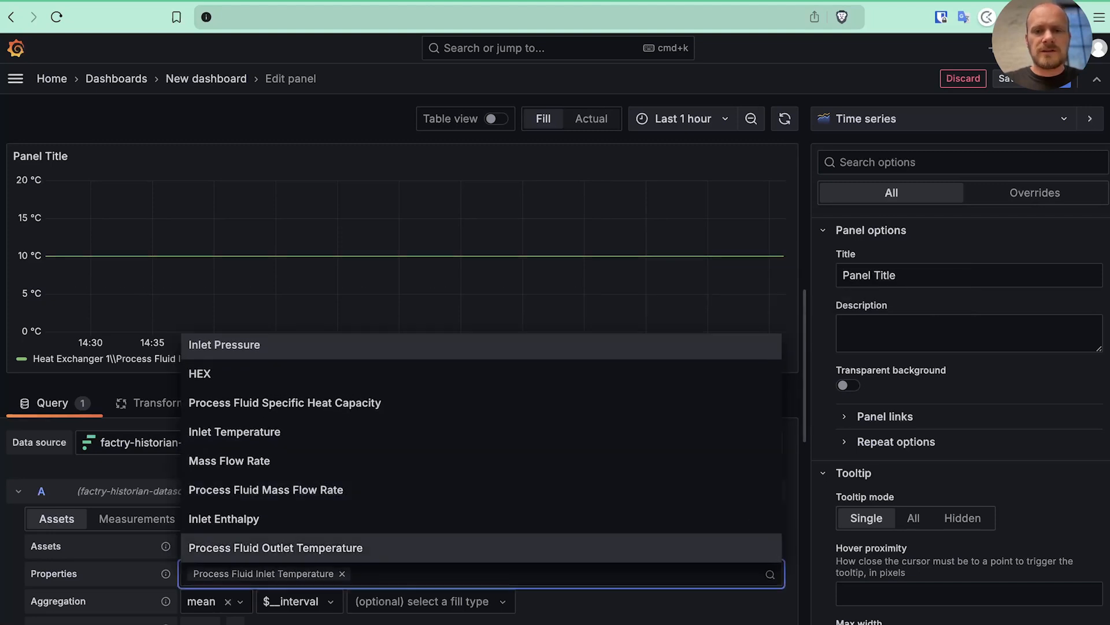
pyautogui.click(480, 547)
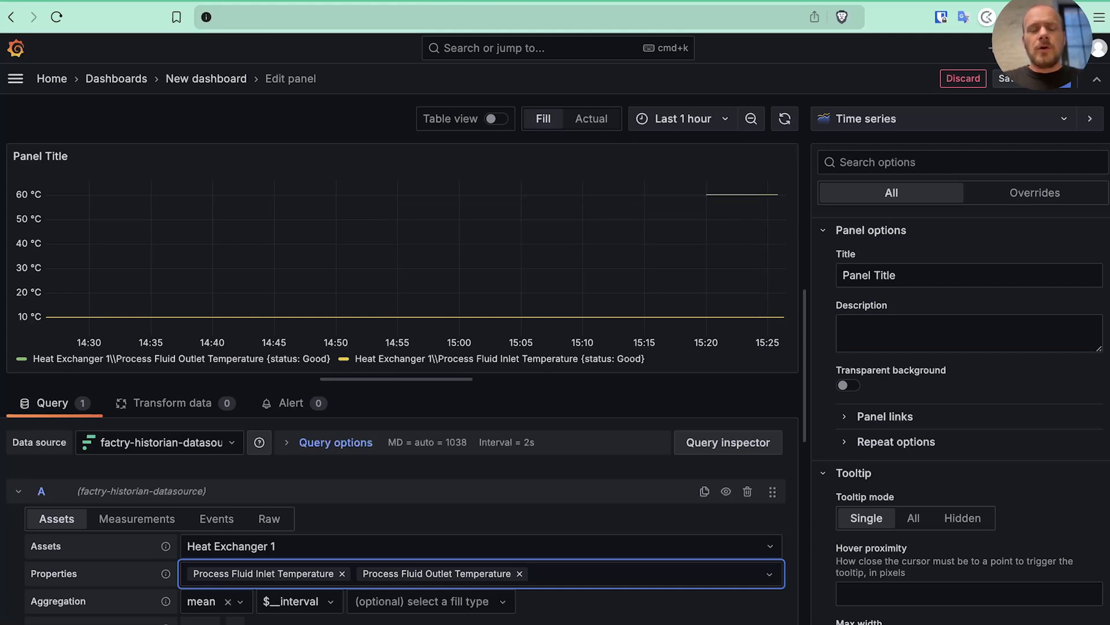
# - Switch to the Heat Exchanger Prototype diagram in Miro
pyautogui.hotkey('ctrl', 'Tab')
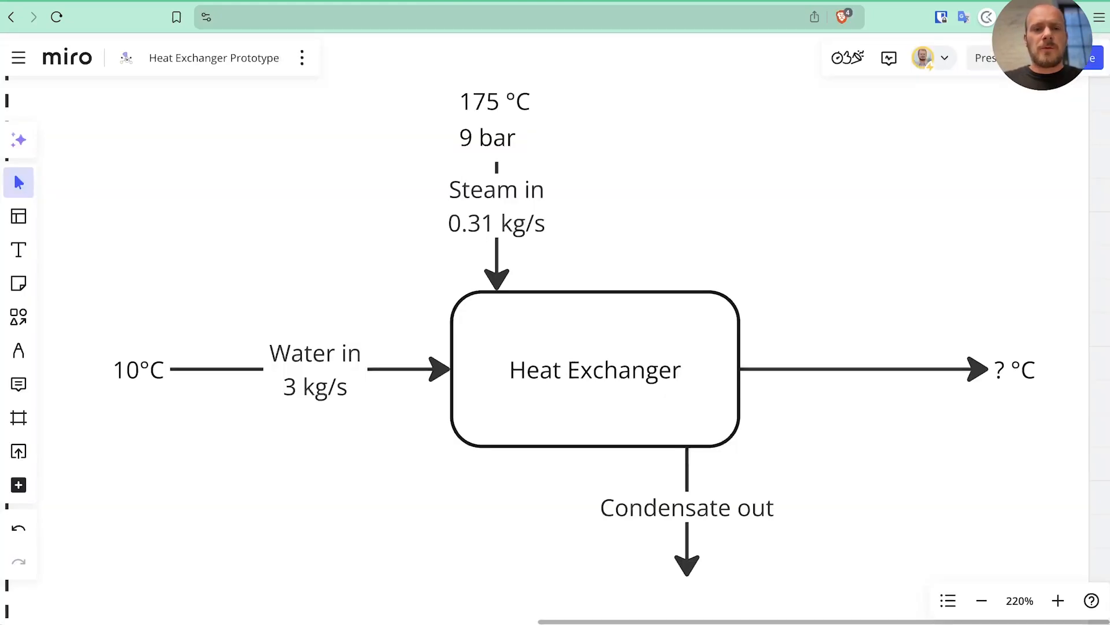